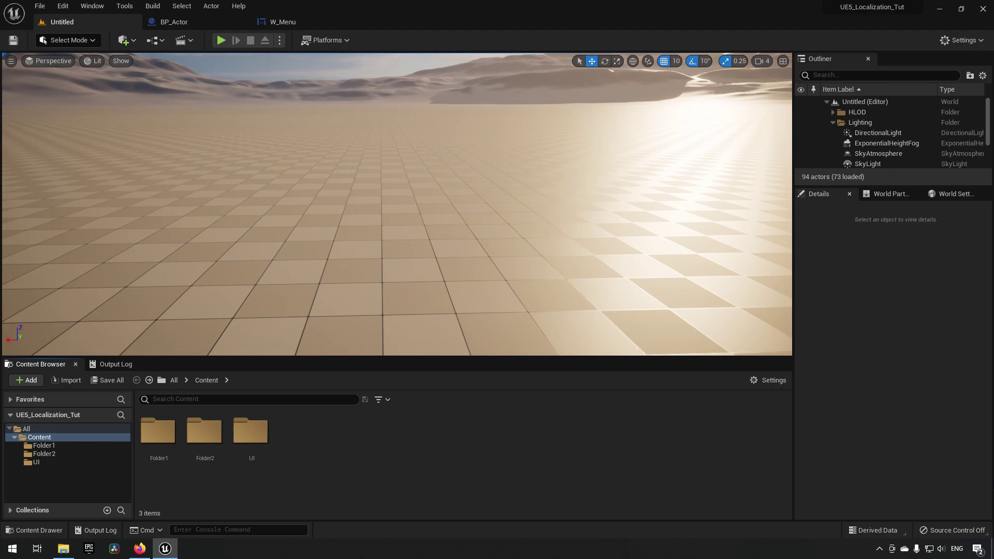
Open Folder1 in the Content Browser and bring up the BP_Actor Blueprint editor.
left_click(158, 435)
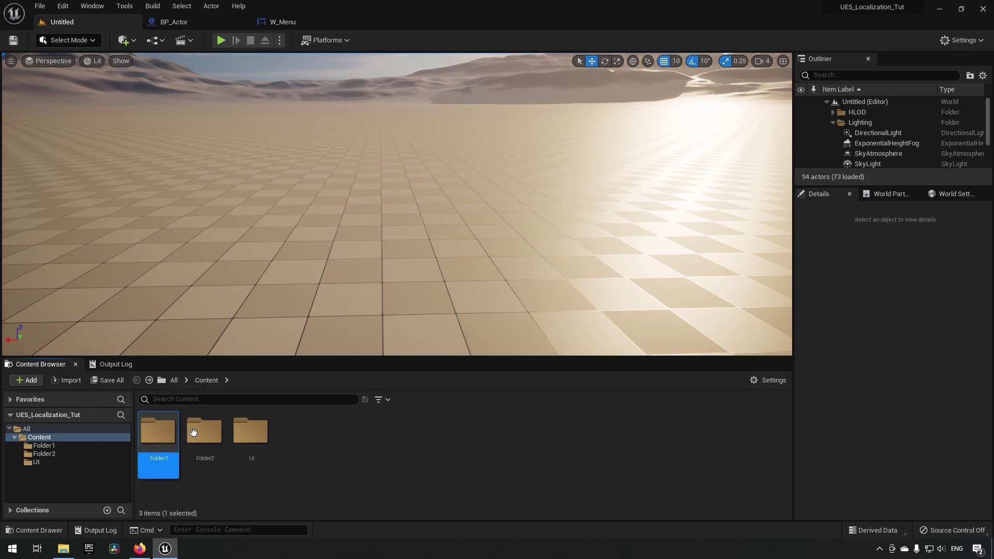
left_click(241, 438)
left_click(300, 461)
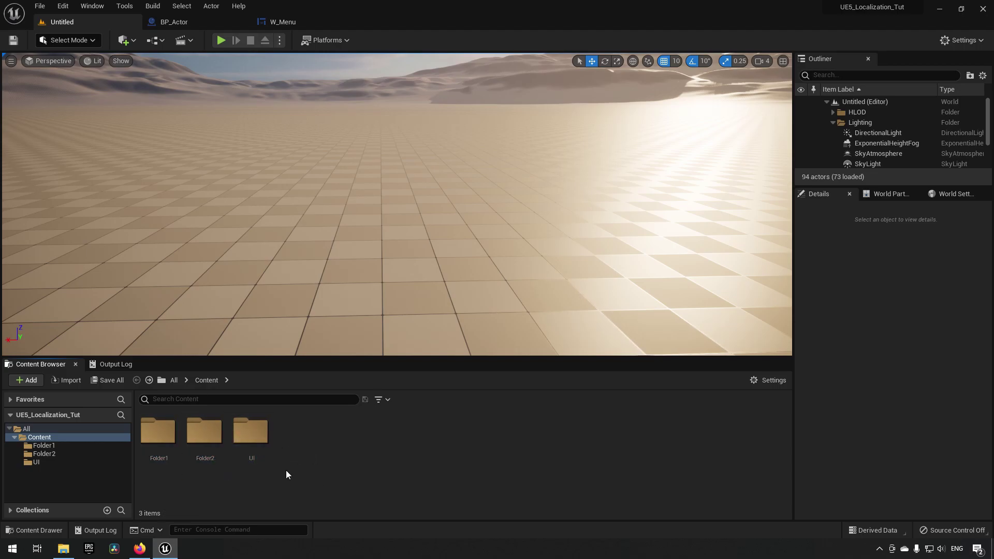
left_click(165, 441)
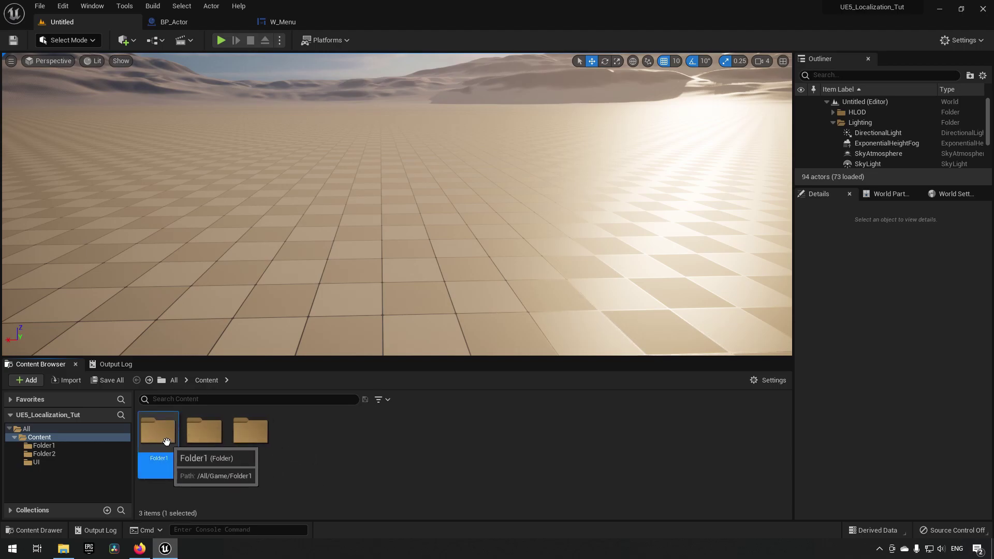
double_click(165, 441)
left_click(159, 437)
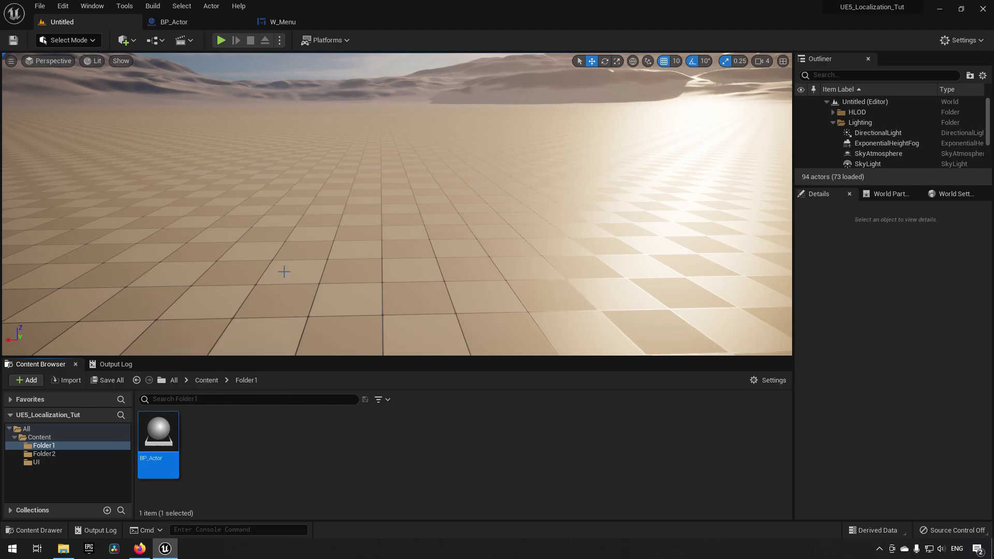
left_click(198, 23)
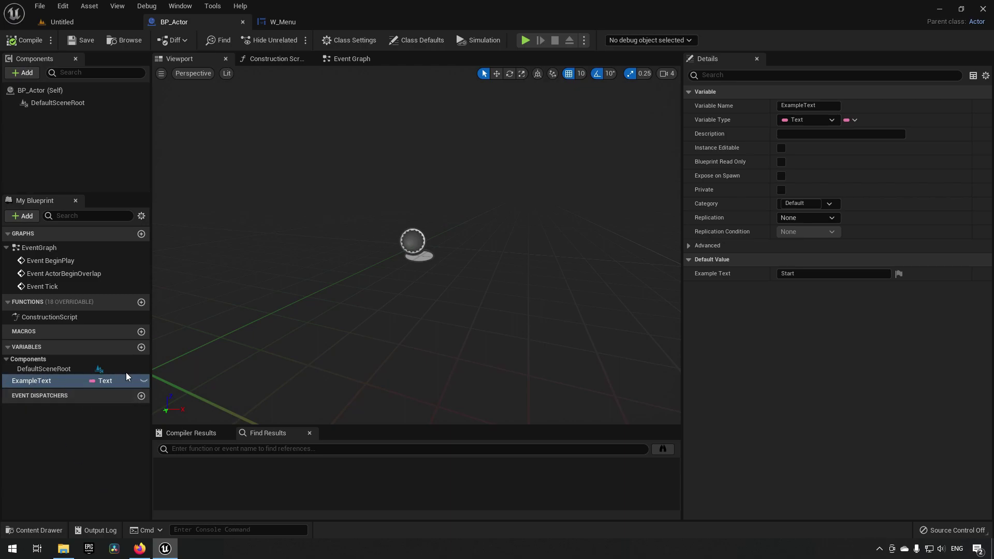
Back in the level editor, open the UI folder and view the W_Menu widget designer.
left_click(95, 20)
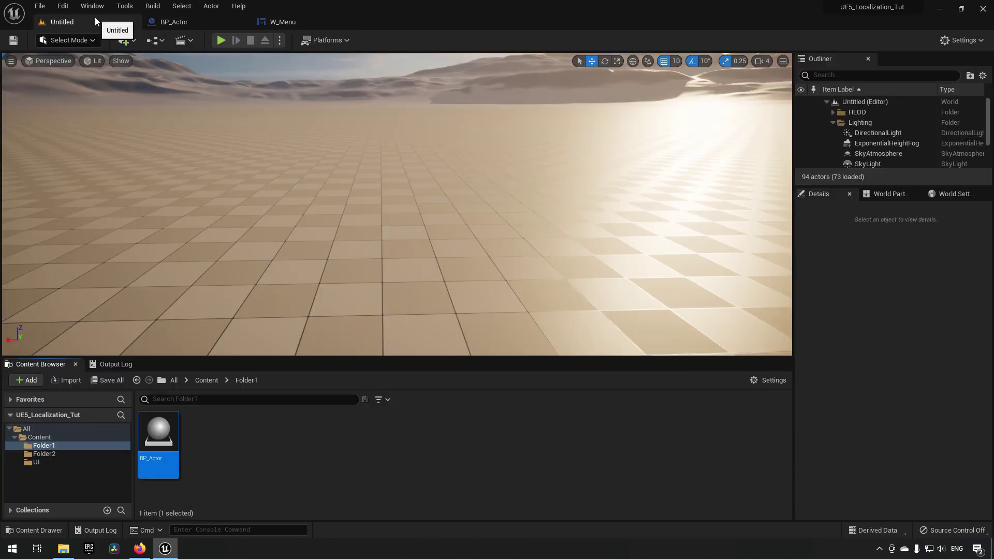
left_click(281, 493)
key("alt+Left")
left_click(254, 441)
double_click(254, 441)
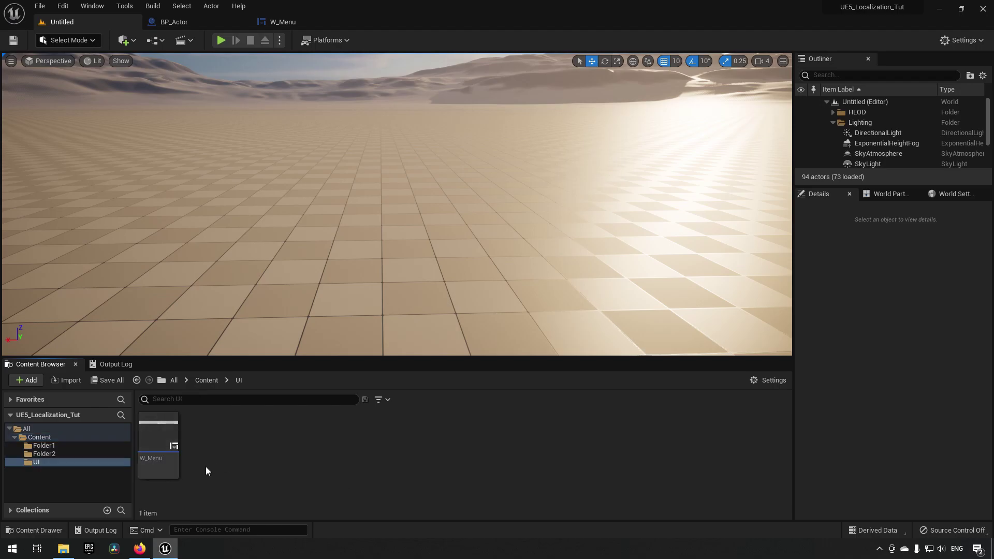
left_click(164, 438)
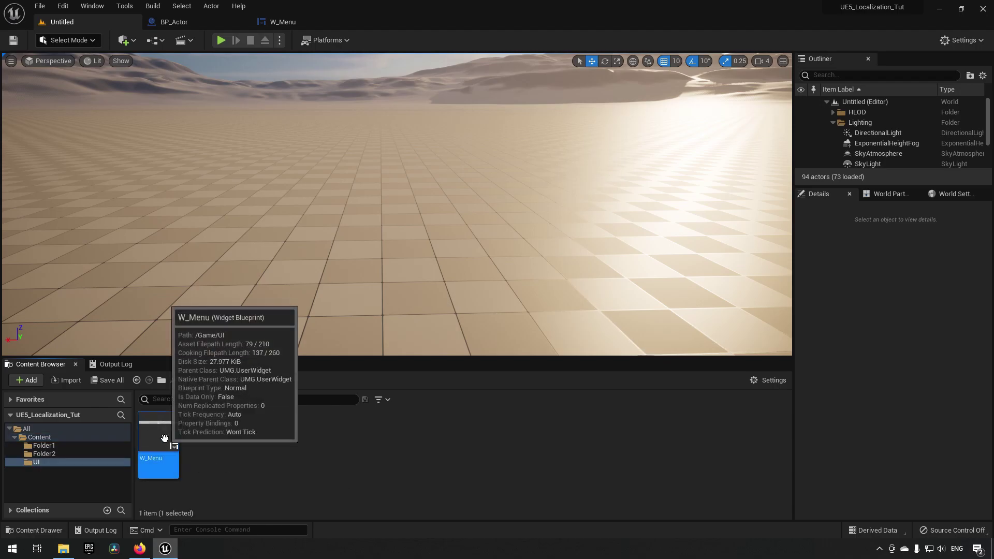
left_click(298, 19)
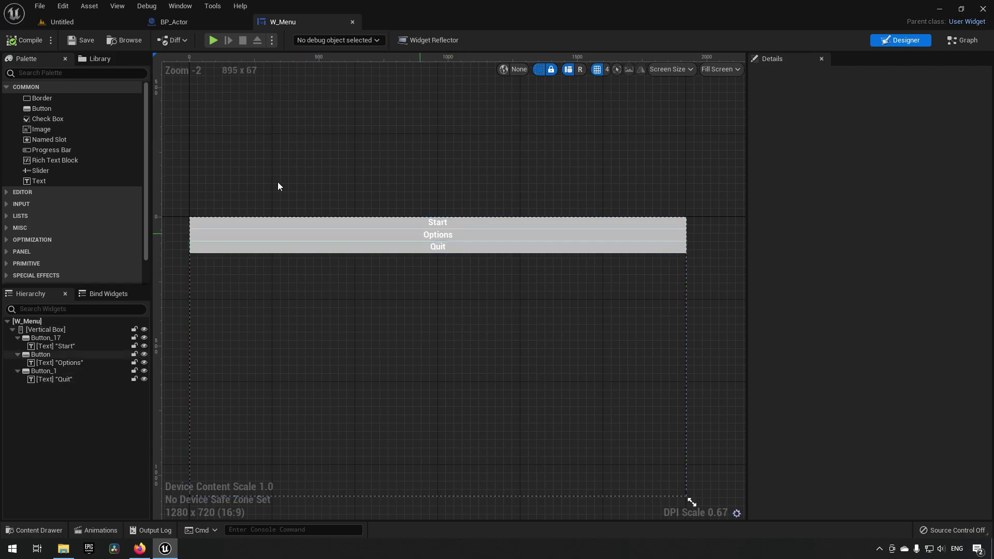
Return to the Content folder and switch back to the BP_Actor Blueprint editor.
left_click(92, 24)
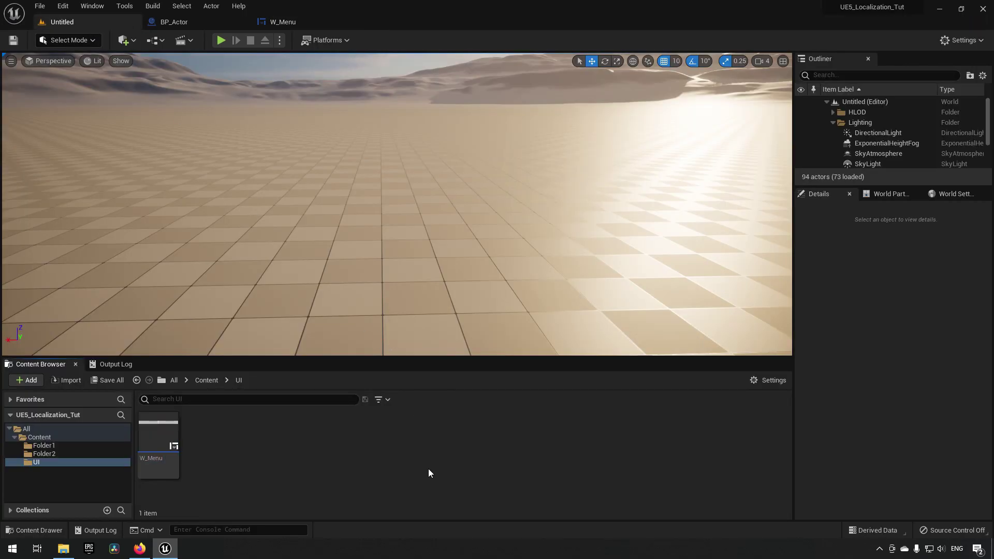
key("alt+Left")
left_click(534, 482)
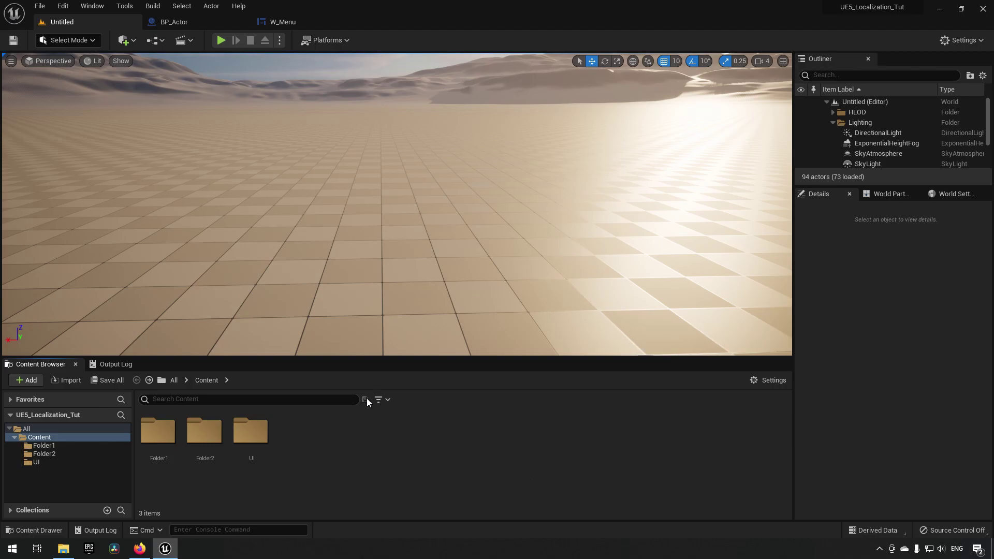
left_click(181, 21)
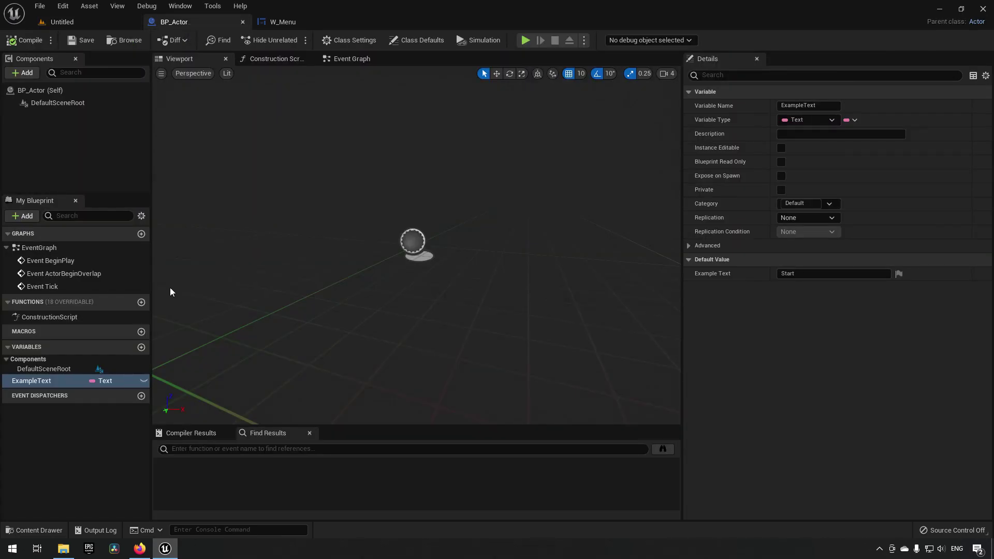
Check ExampleText's variable type list, leave it as Text, and return to the Untitled level.
left_click(121, 384)
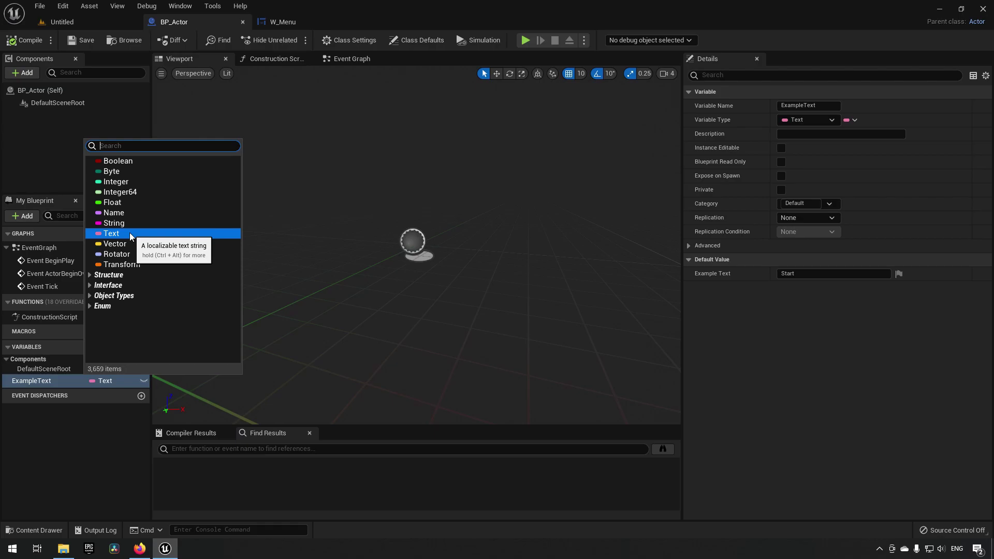
left_click(93, 421)
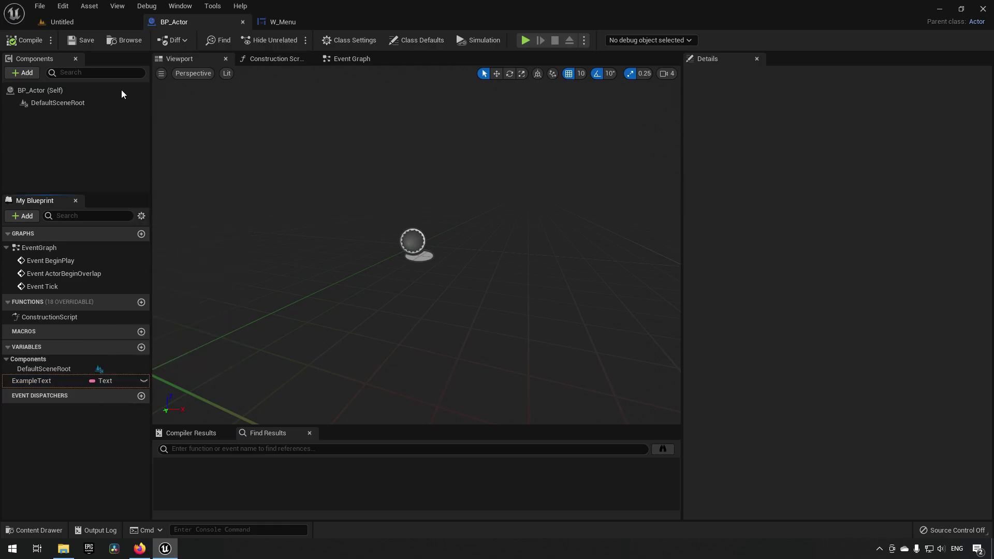
left_click(88, 20)
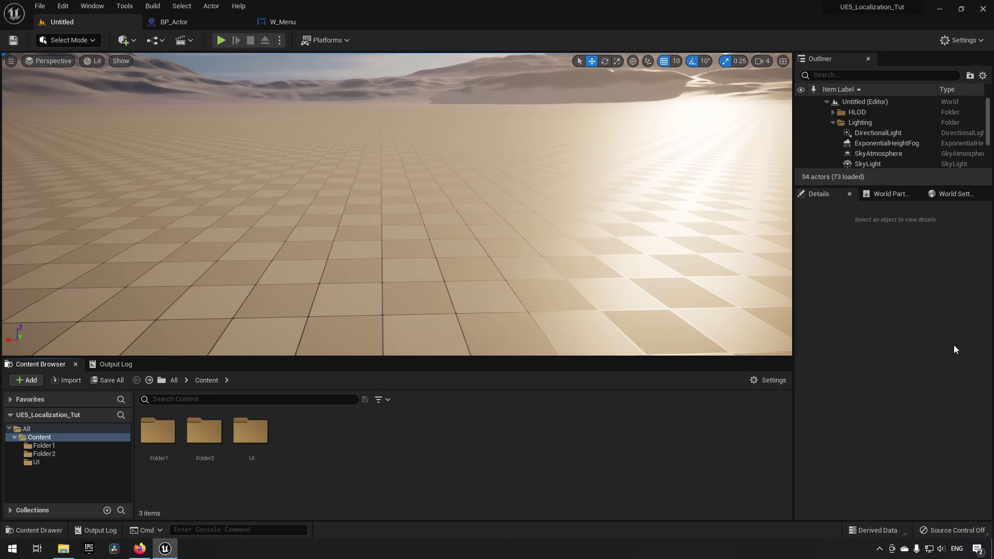
Launch the Localization Dashboard from the Tools menu, then glance at the Tools and Window menus.
left_click(126, 6)
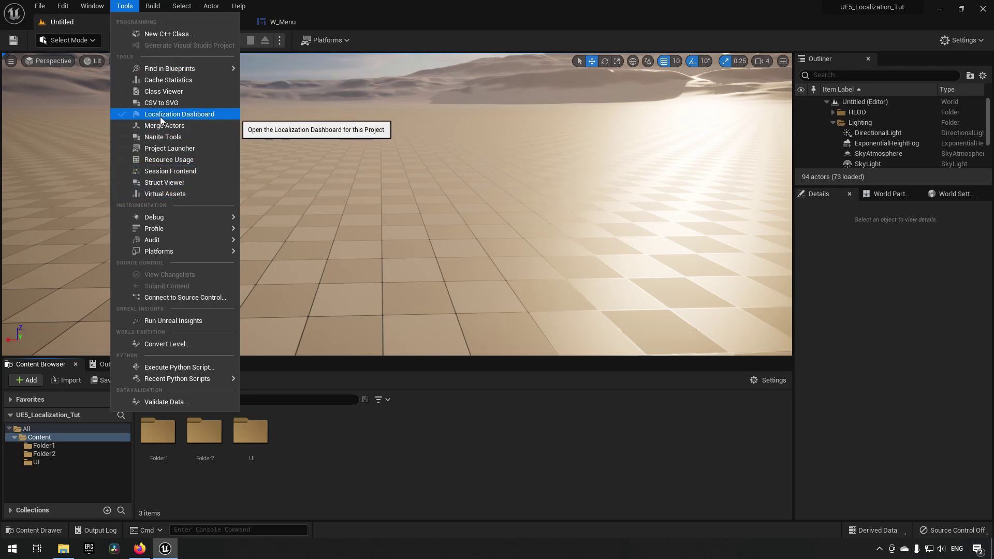
left_click(174, 115)
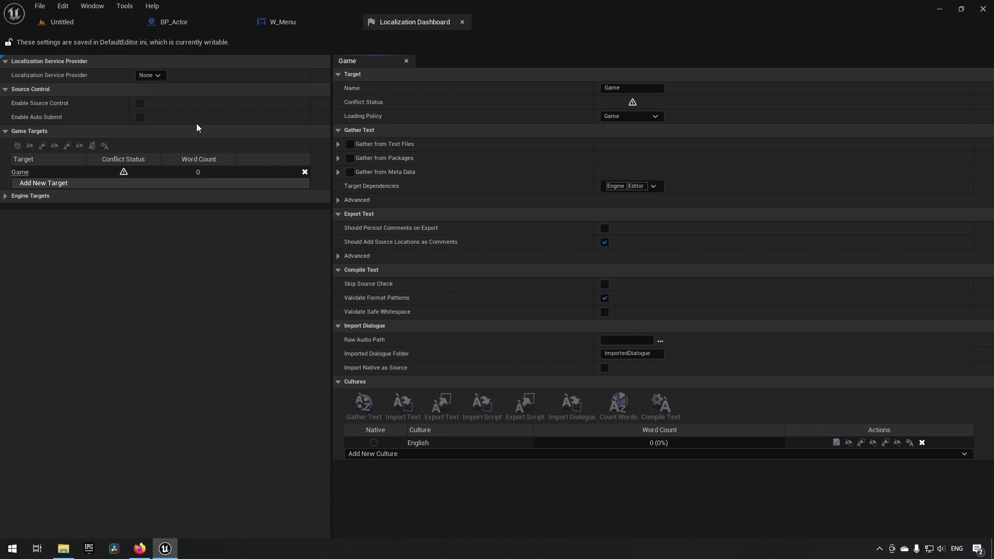
left_click(127, 6)
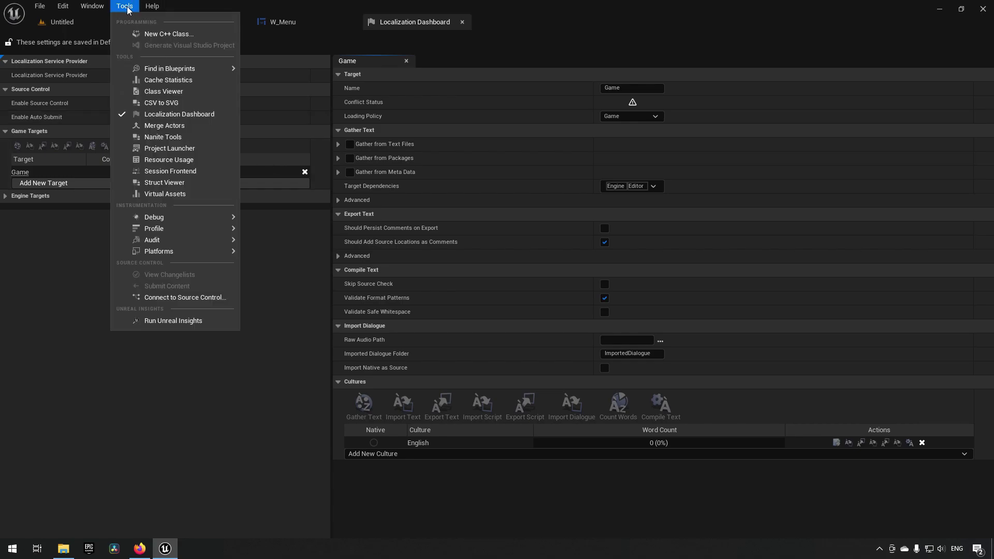
mouse_move(101, 6)
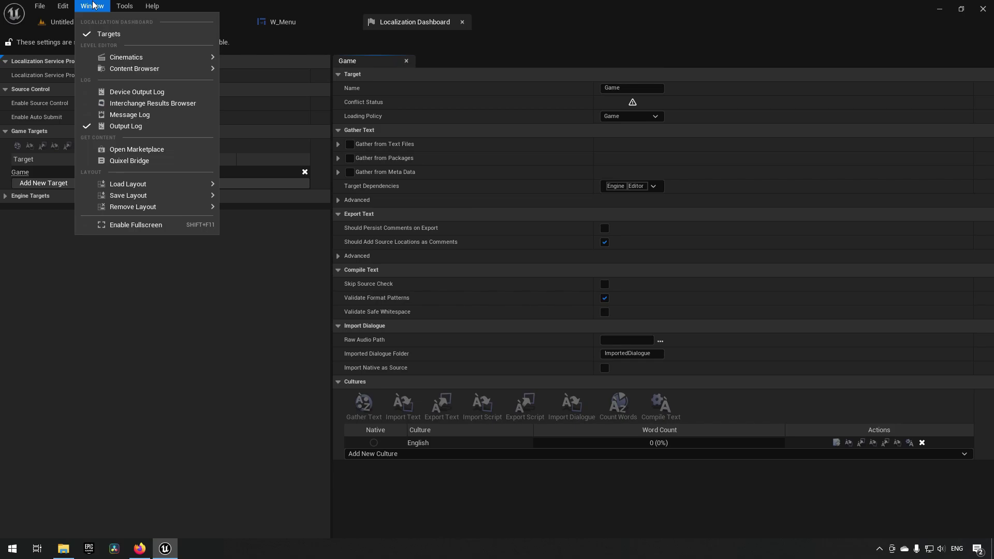
left_click(326, 453)
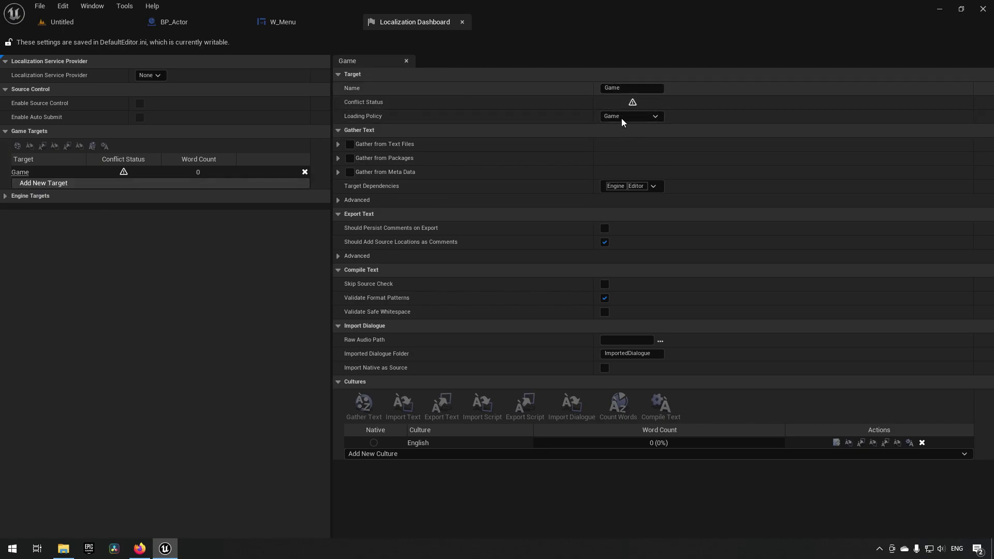
left_click(638, 115)
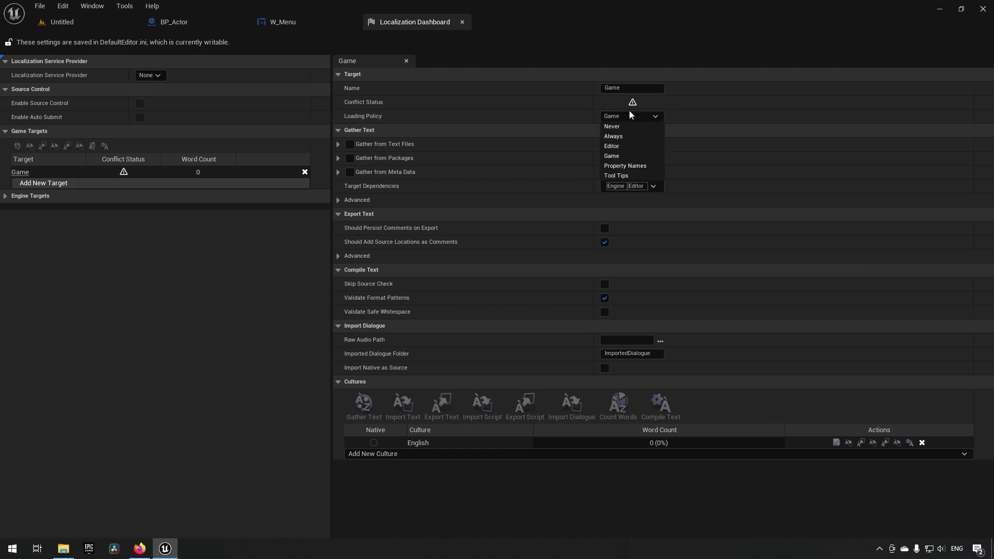
left_click(627, 89)
left_click(627, 90)
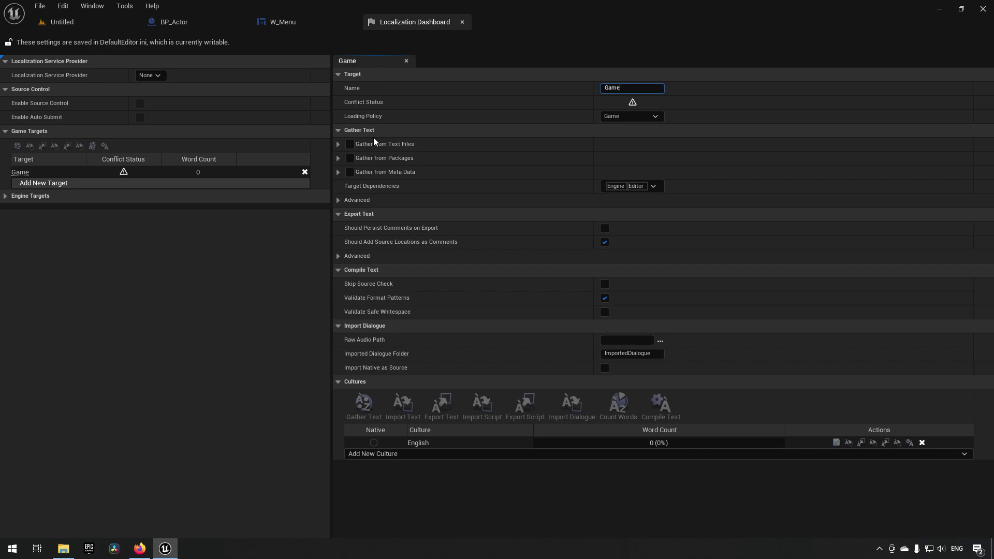
left_click(338, 172)
left_click(338, 157)
left_click(338, 144)
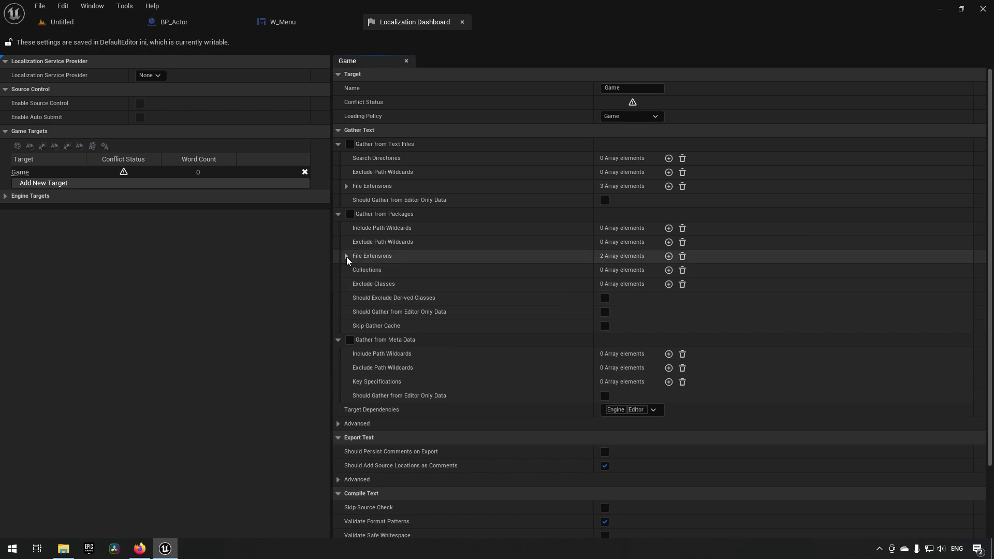
left_click(337, 144)
left_click(338, 158)
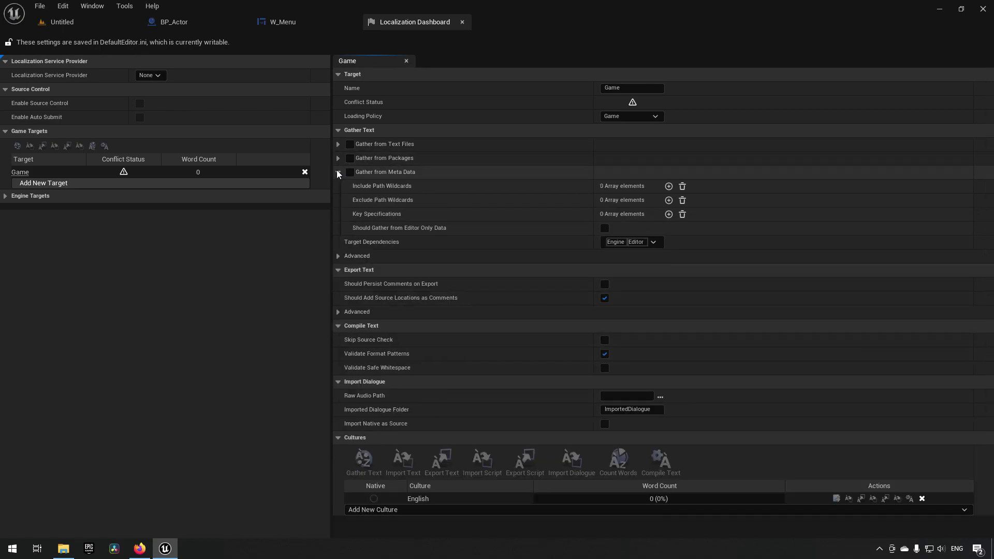
left_click(338, 172)
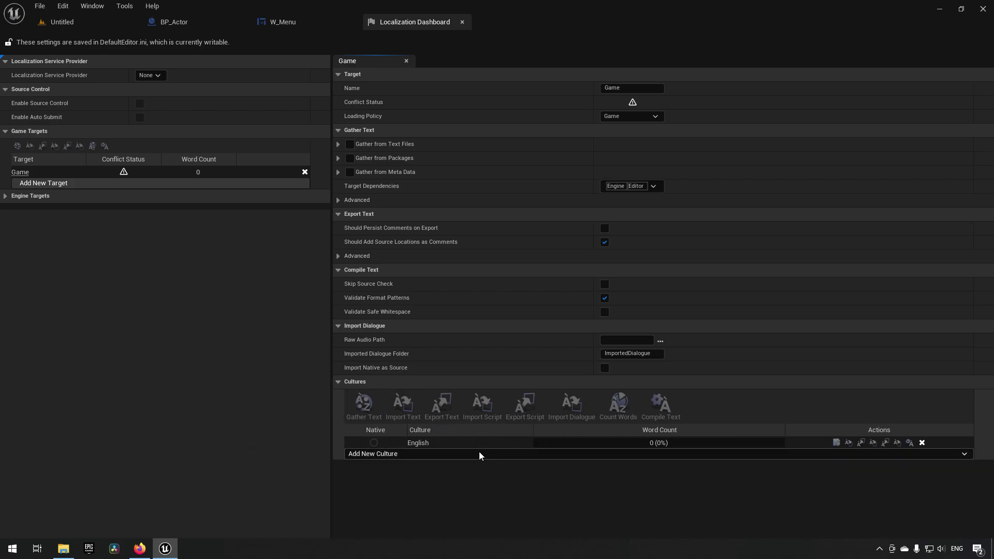
Add Swedish (Sweden) as a Game culture and confirm English as the native culture again.
left_click(413, 460)
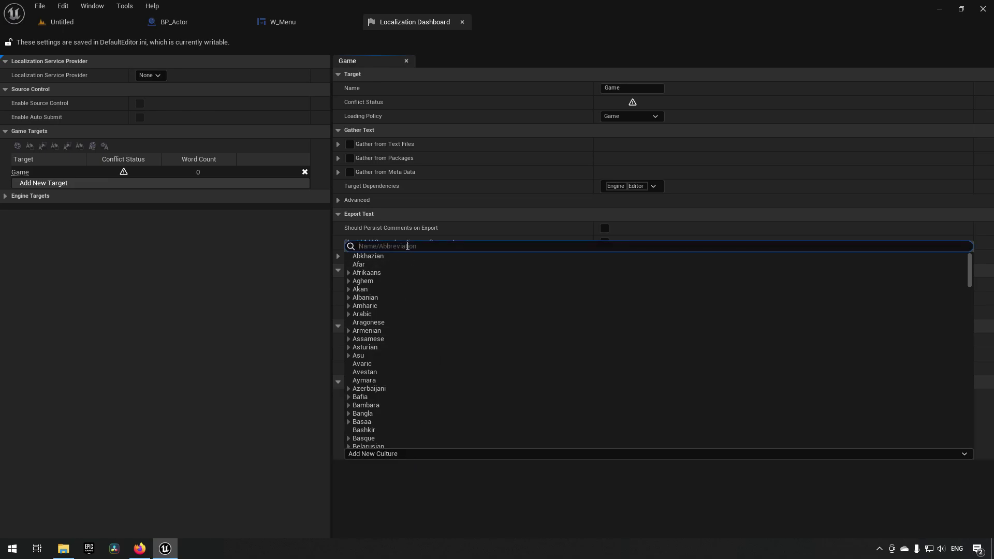
type("swe")
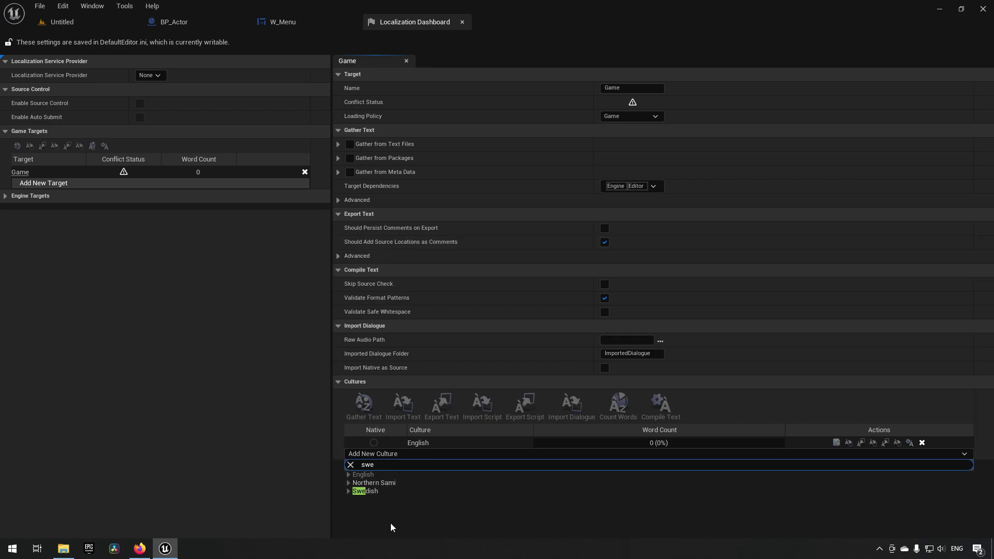
left_click(347, 491)
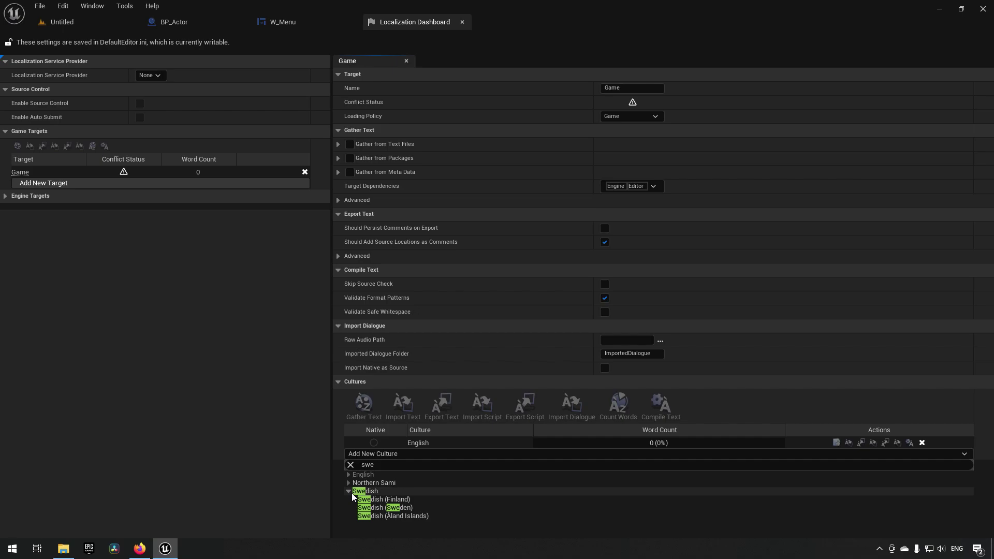
left_click(386, 508)
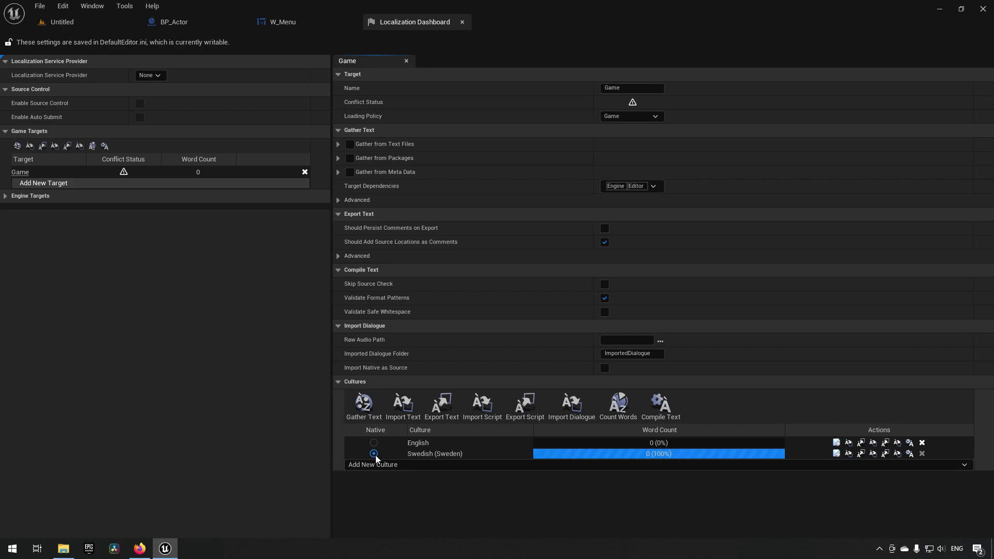
left_click(374, 443)
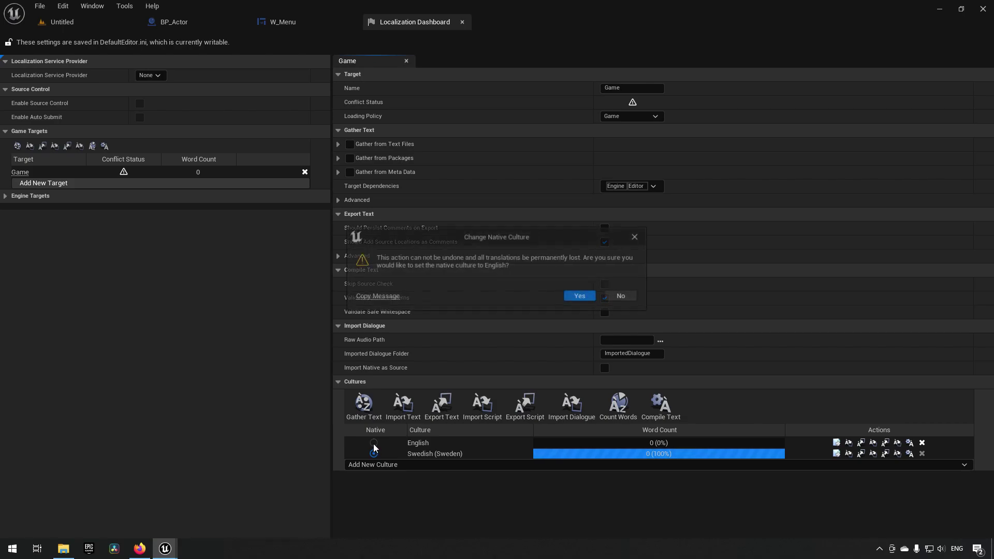
left_click(568, 298)
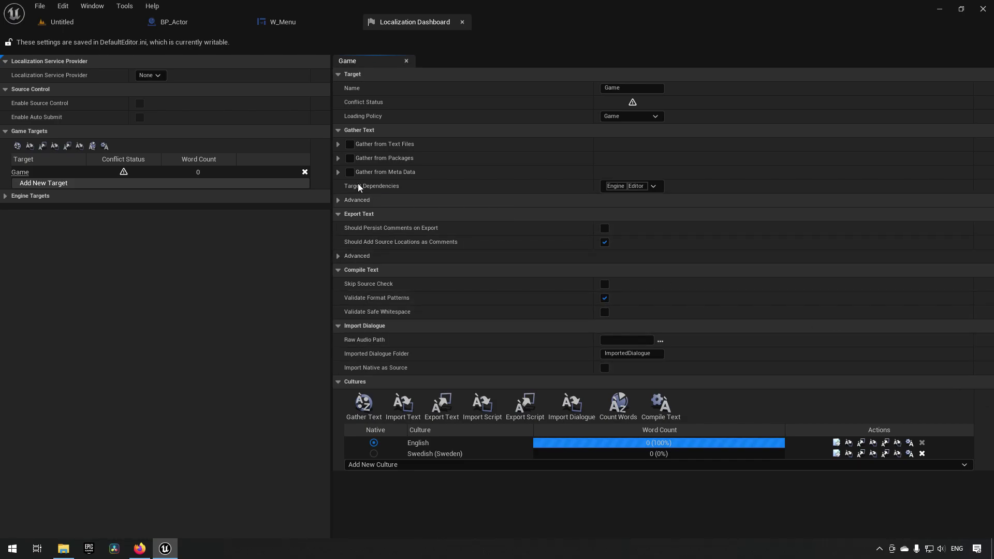
Enable Gather from Packages with one include path wildcard pointing to Content/*.
left_click(338, 158)
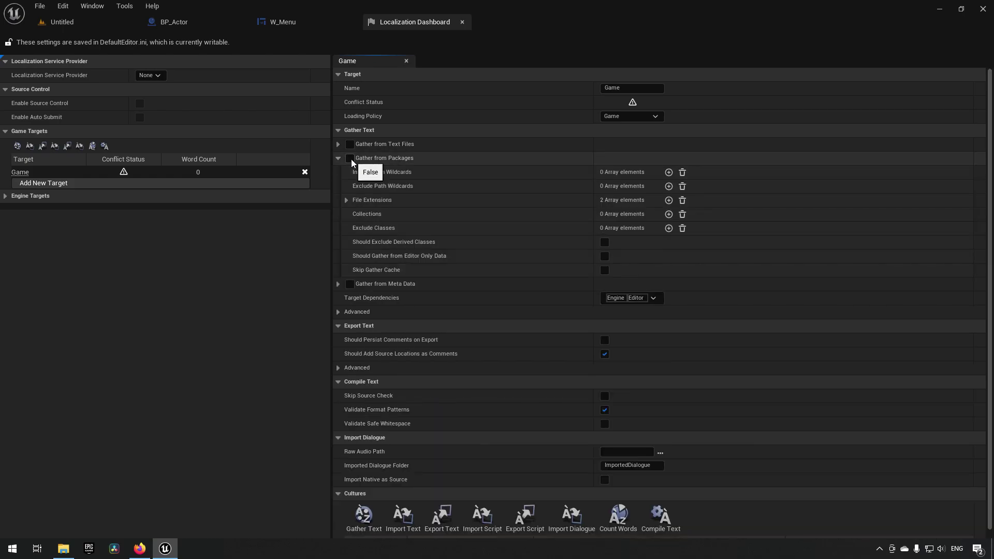
left_click(350, 158)
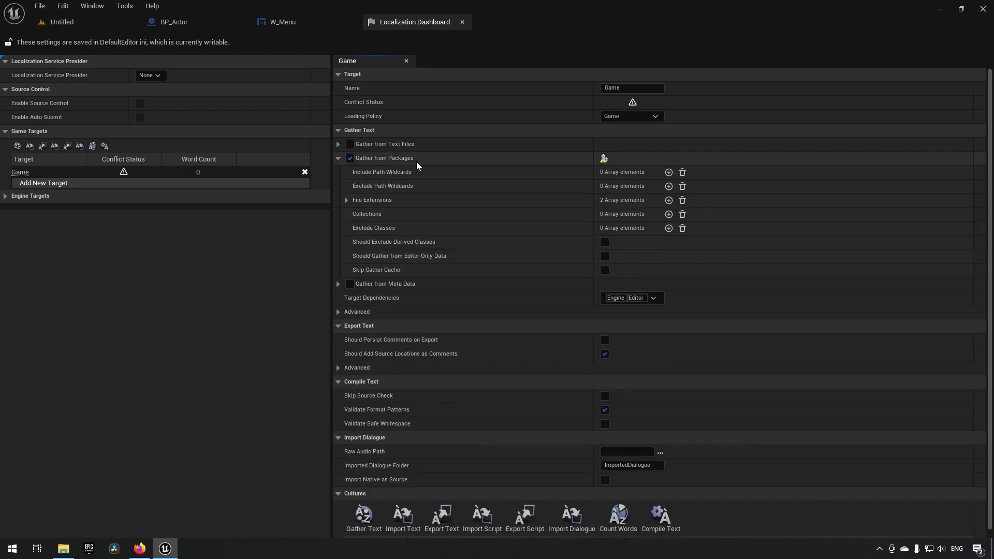
left_click(669, 172)
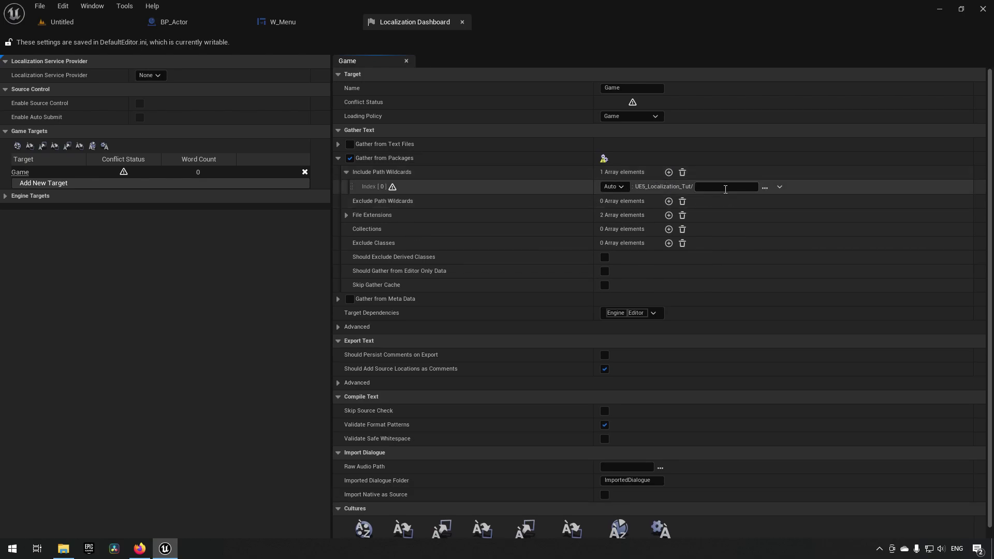
left_click(764, 188)
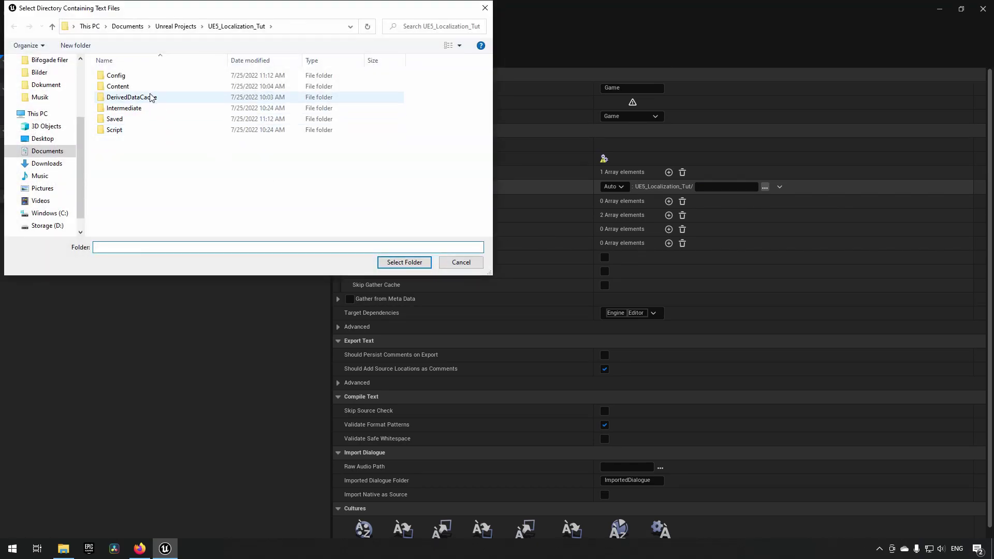
left_click(138, 88)
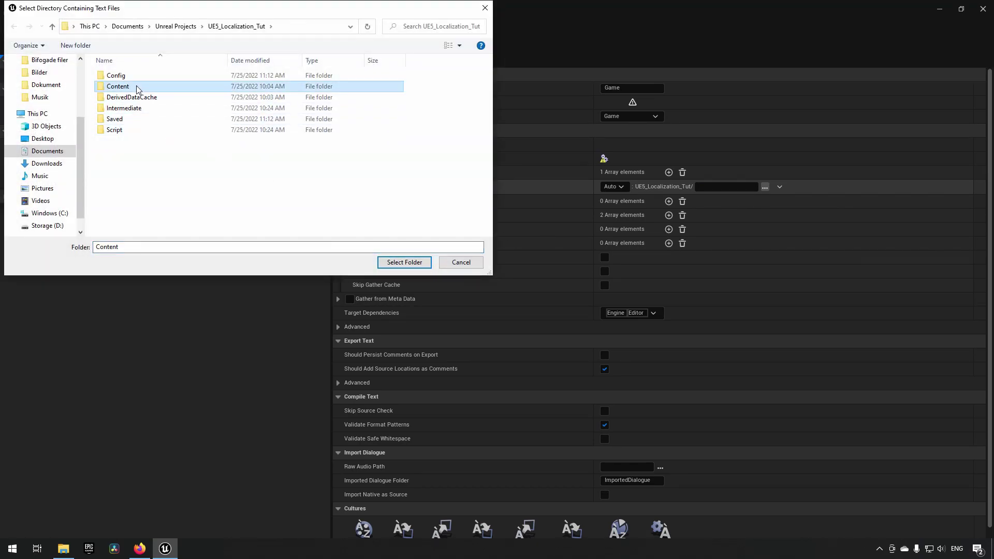
double_click(138, 88)
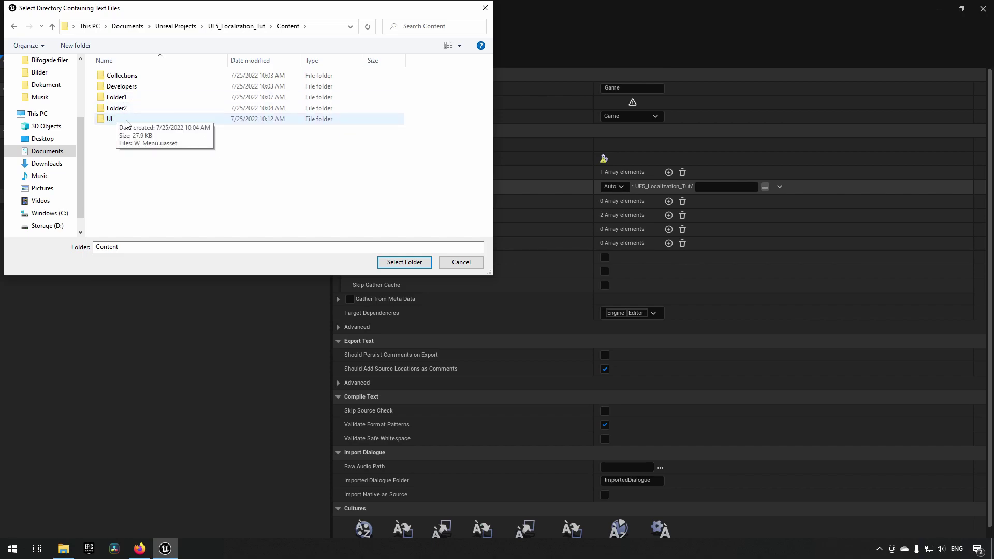
left_click(403, 262)
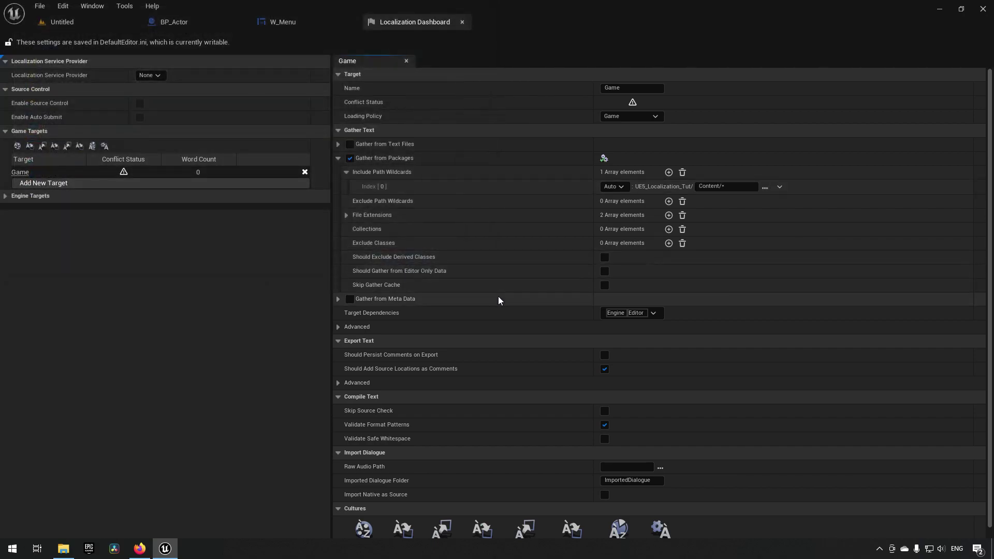
scroll(632, 298, "down", 3)
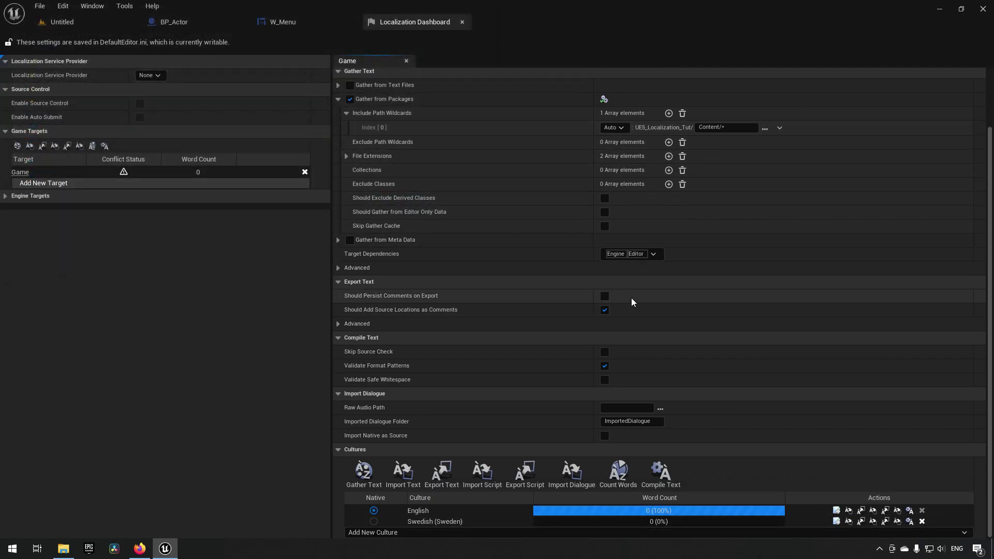
Run Gather Text for the Game target, finding 4 words, and close the report.
left_click(358, 474)
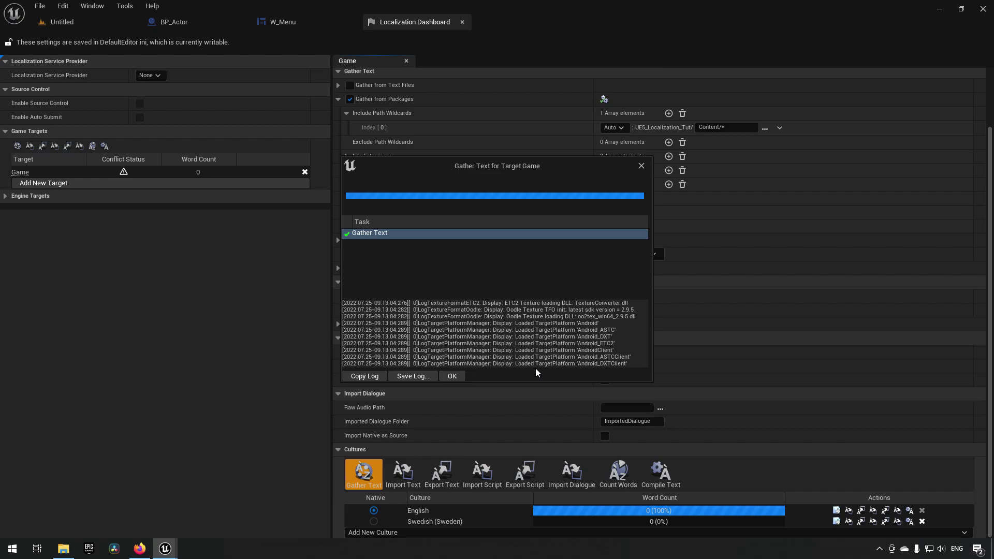
left_click(453, 375)
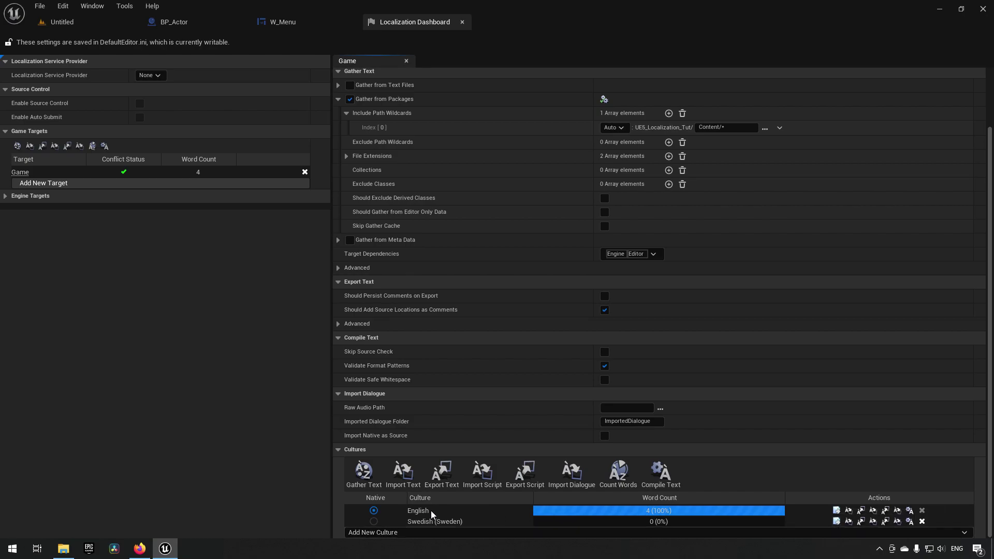
Open the Swedish (Sweden) translation editor, browse its tabs, and select the untranslated Options string.
left_click(835, 521)
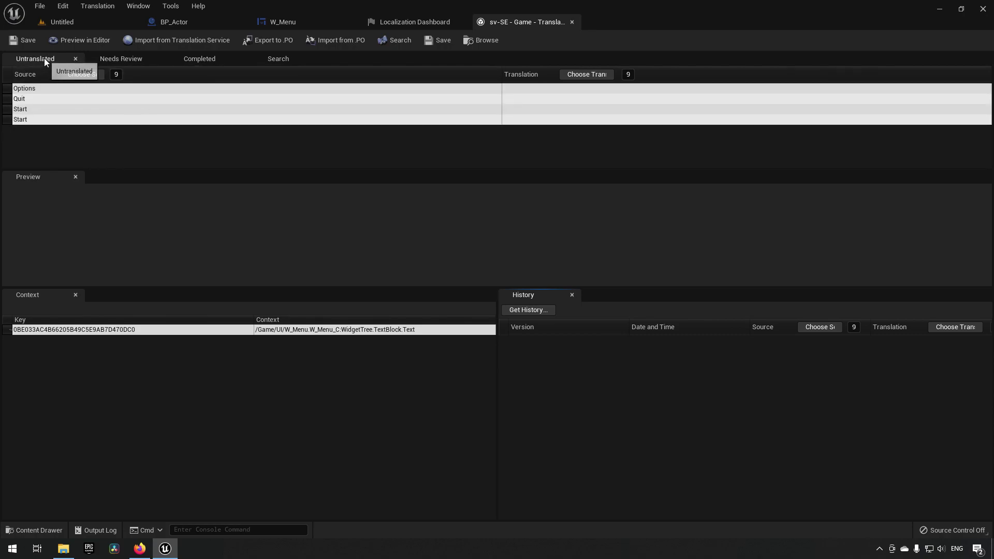
left_click(138, 61)
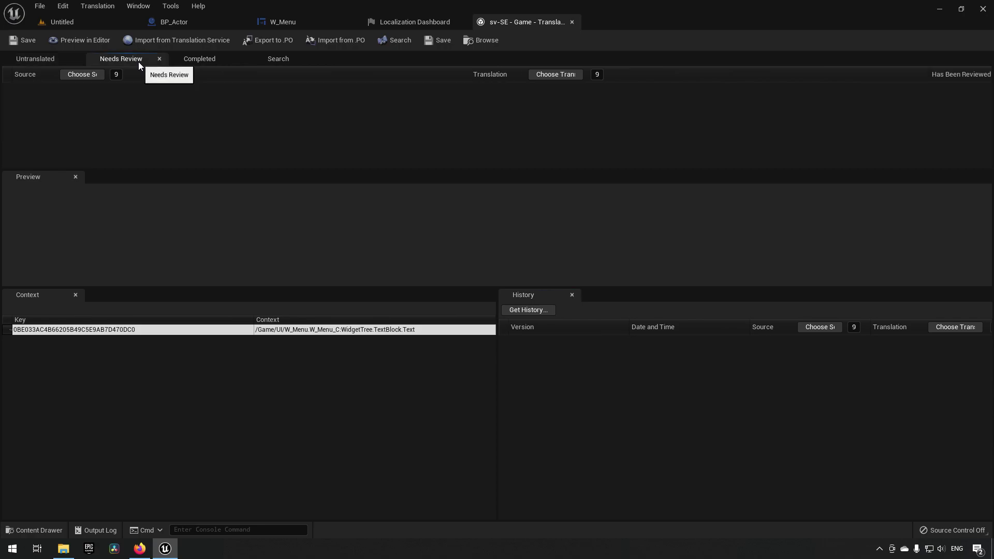
left_click(207, 61)
left_click(288, 58)
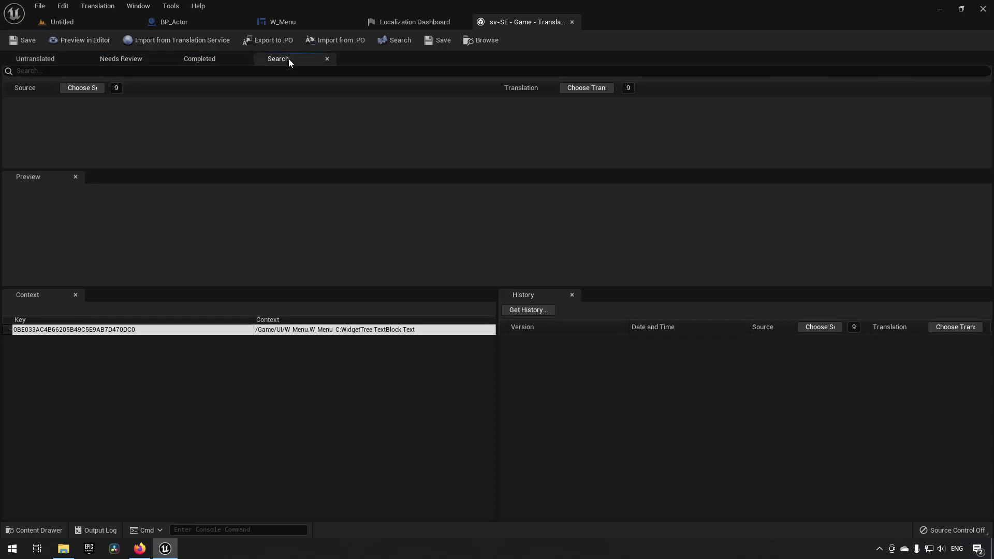
left_click(34, 58)
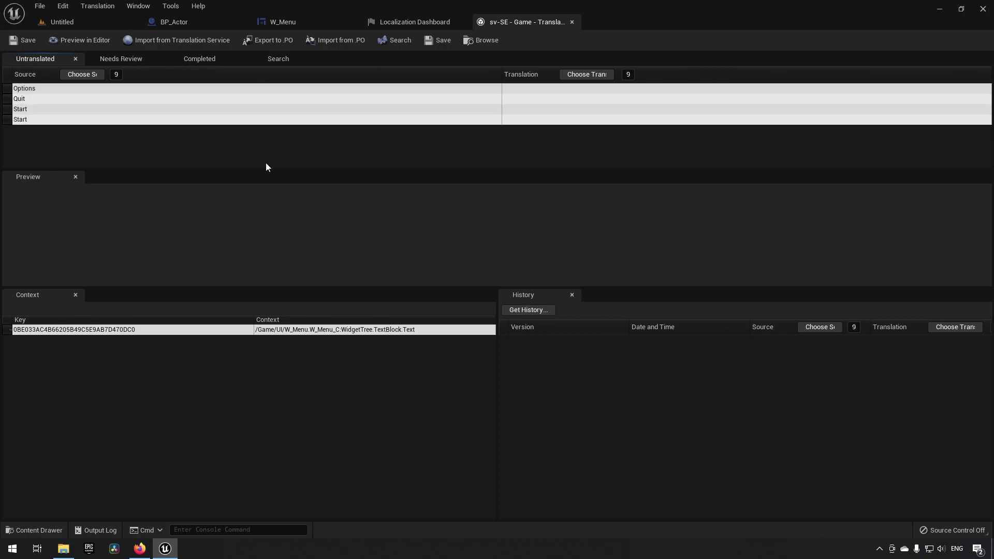
left_click(533, 89)
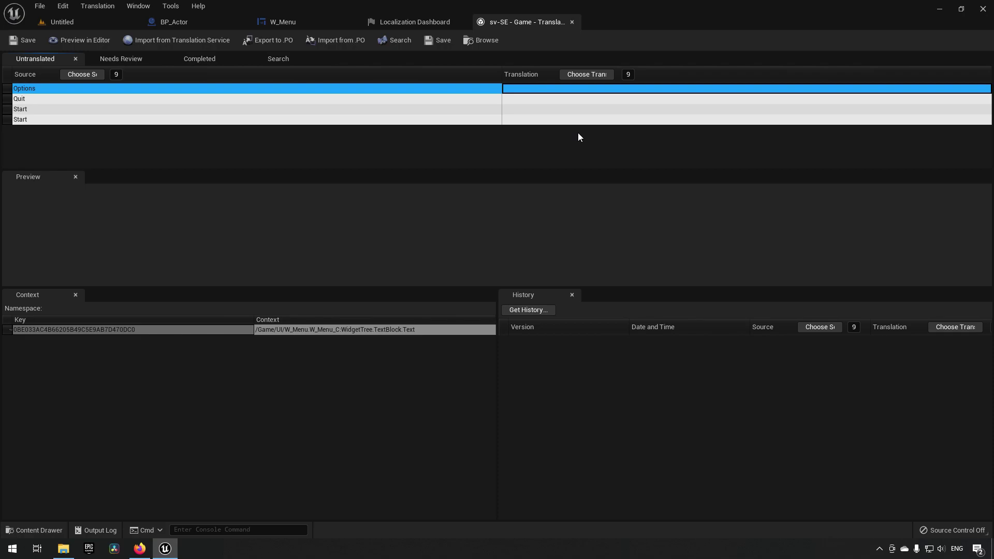
Translate Options as 'Inställningar' and Quit as 'Avsluta' in Swedish, then save.
key("alt+shift")
left_click(530, 90)
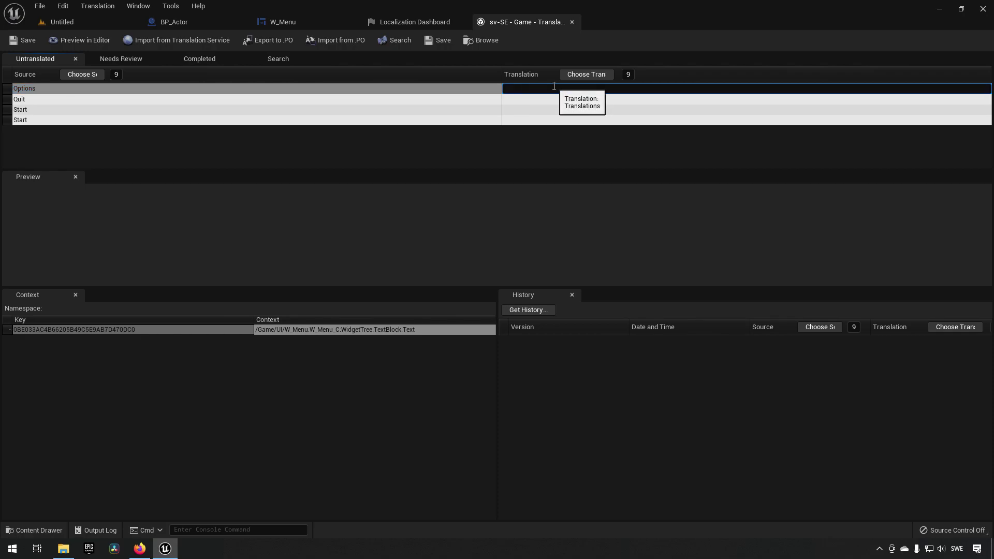
type("Inställningar")
key("Return")
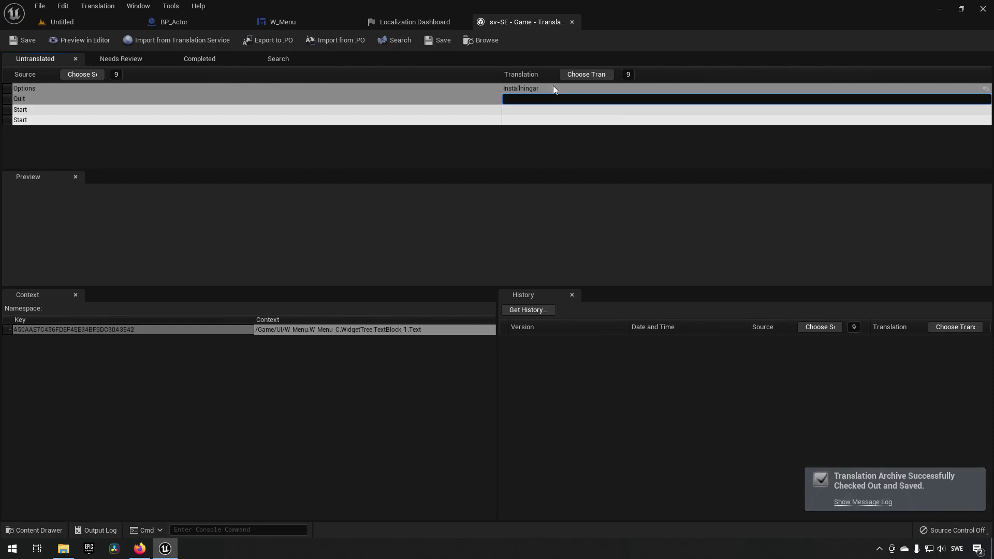
type("Avsluta")
key("Return")
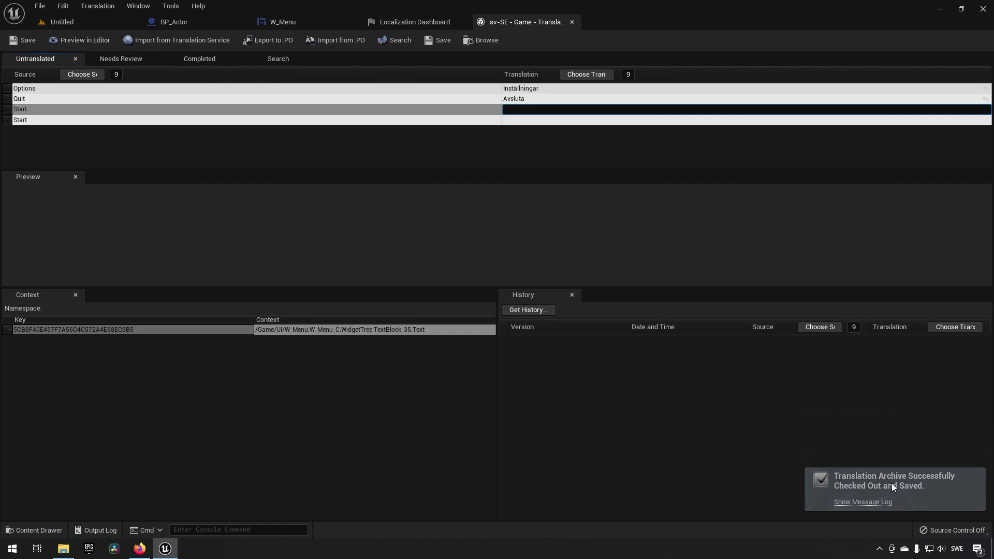
left_click(27, 39)
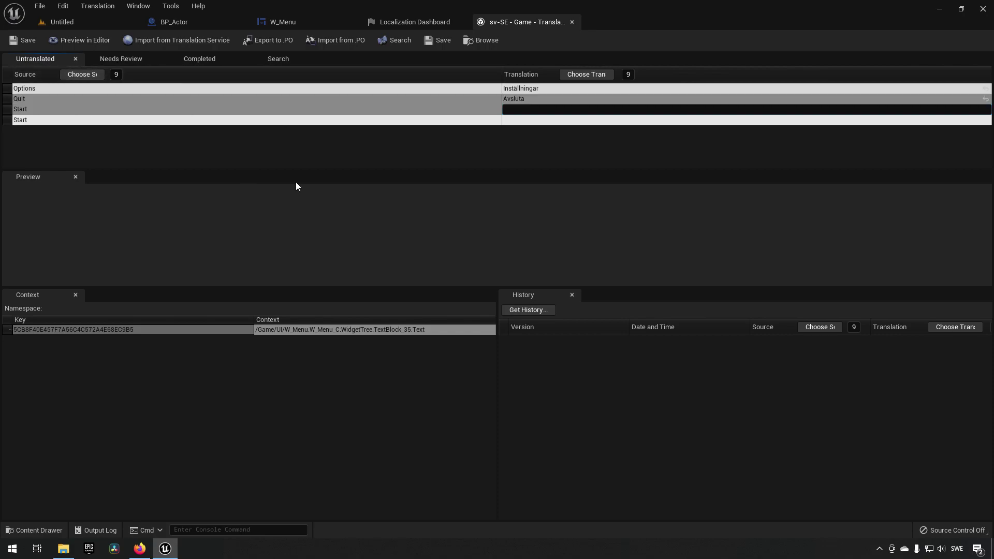
left_click(526, 96)
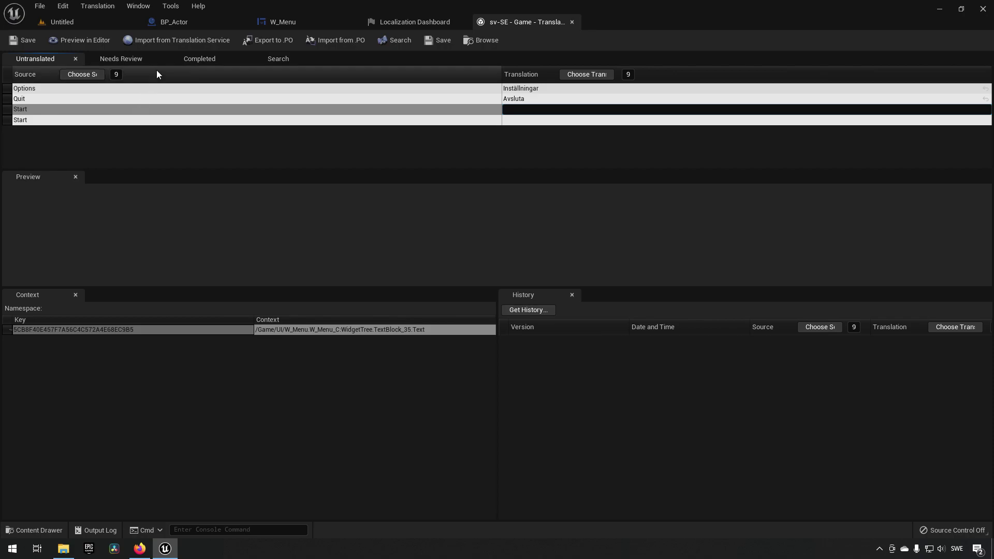
Check ExampleText's default in BP_Actor and the W_Menu designer, then return to the sv-SE translation editor.
left_click(184, 24)
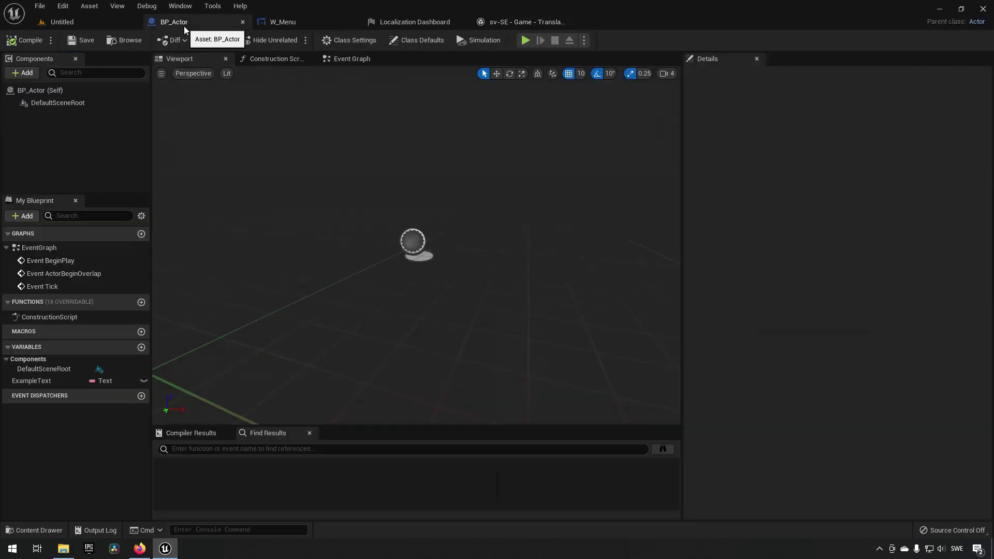
left_click(50, 382)
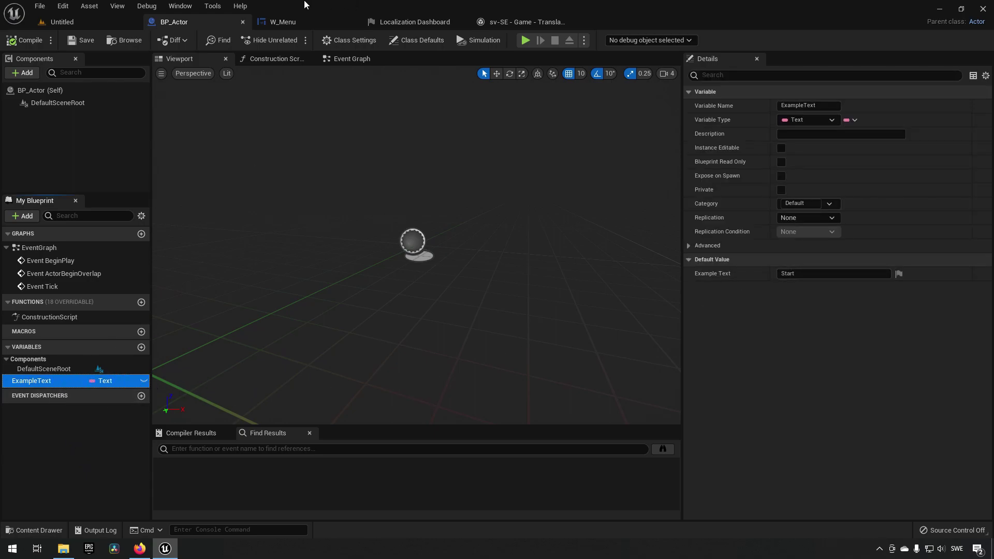
left_click(306, 22)
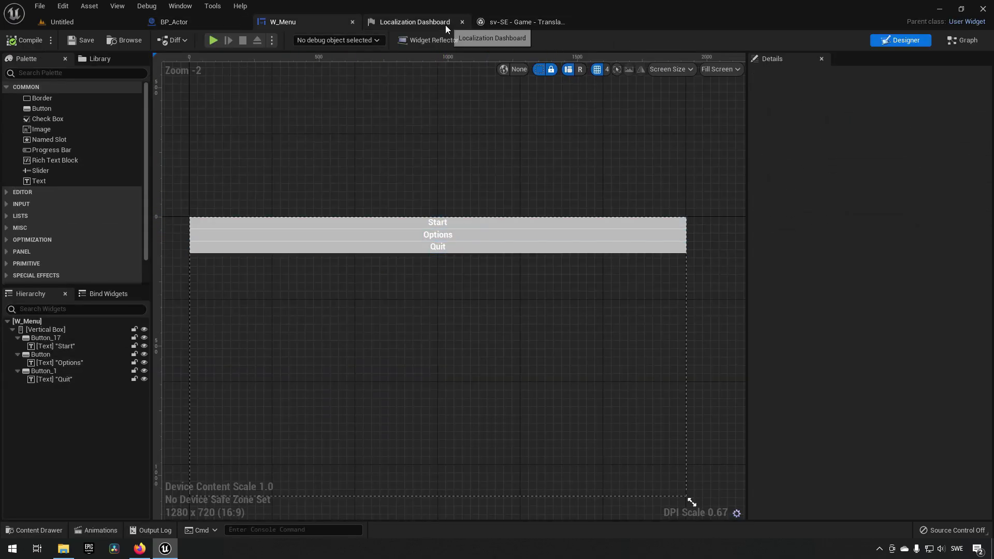
left_click(510, 24)
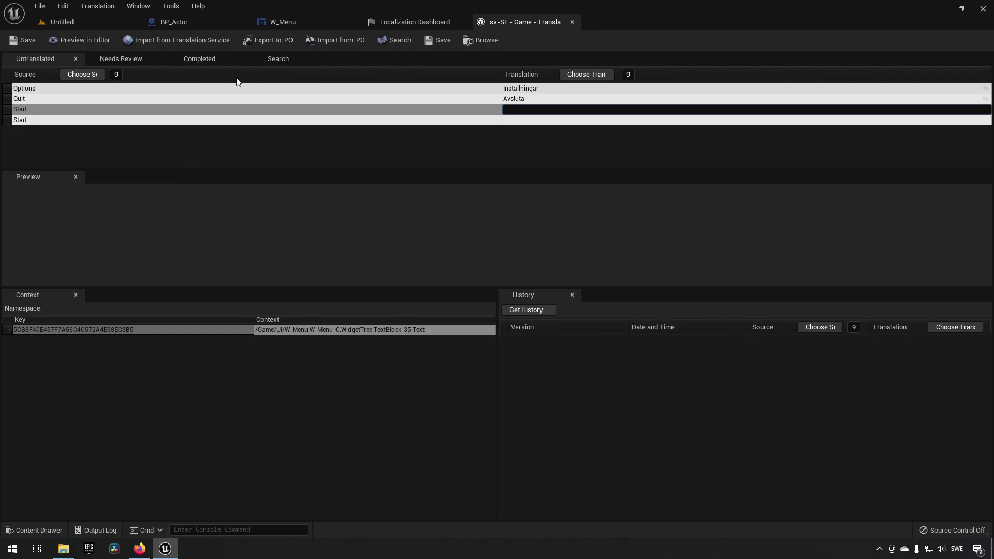
Create a String Table asset named sT_Localoization in the level's Content folder.
left_click(70, 26)
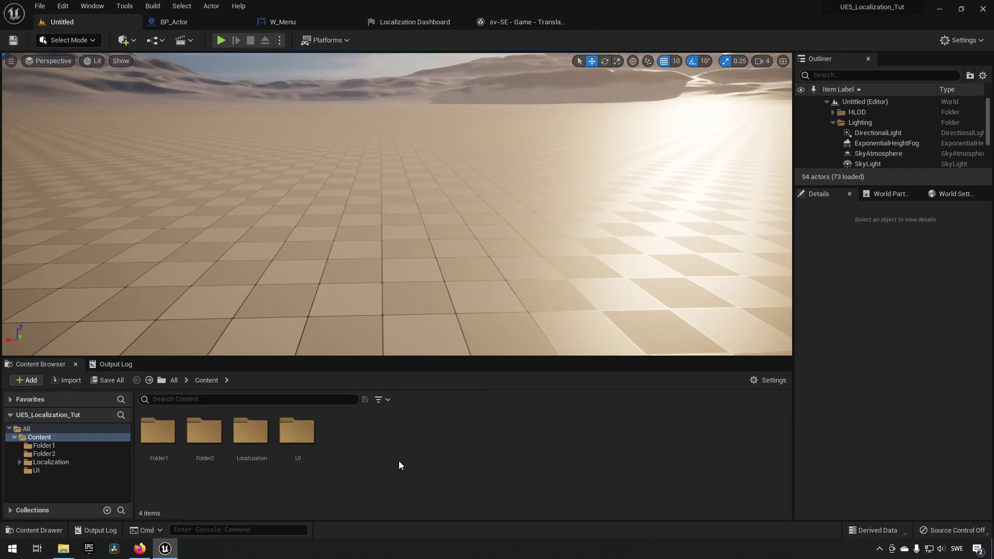
right_click(372, 468)
mouse_move(448, 396)
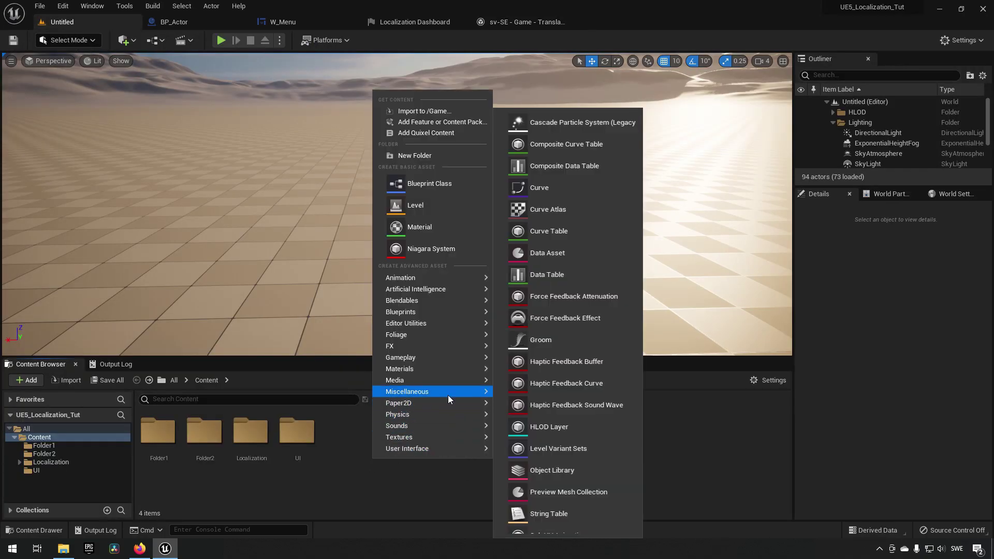
left_click(534, 514)
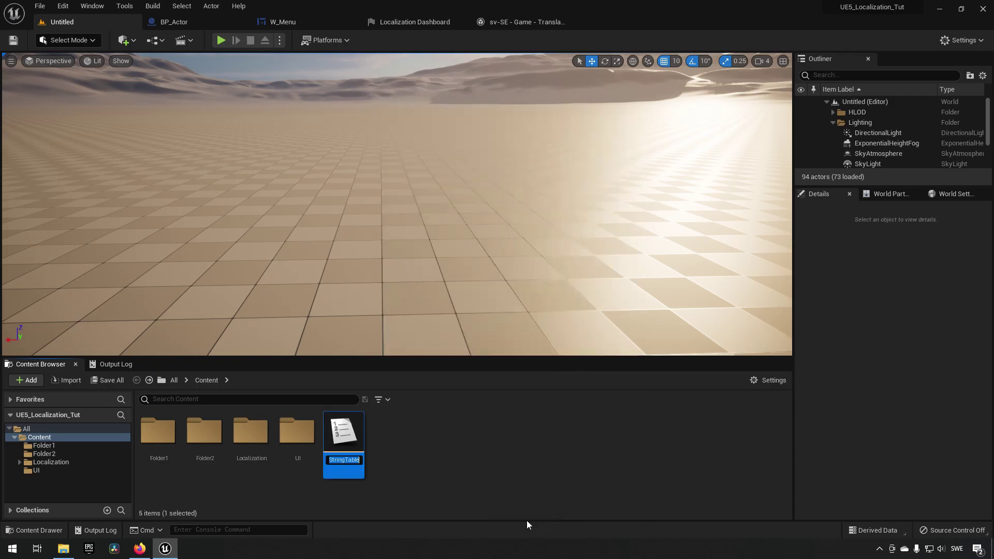
type("sT_")
type("Localoiza")
type("tion")
key("Return")
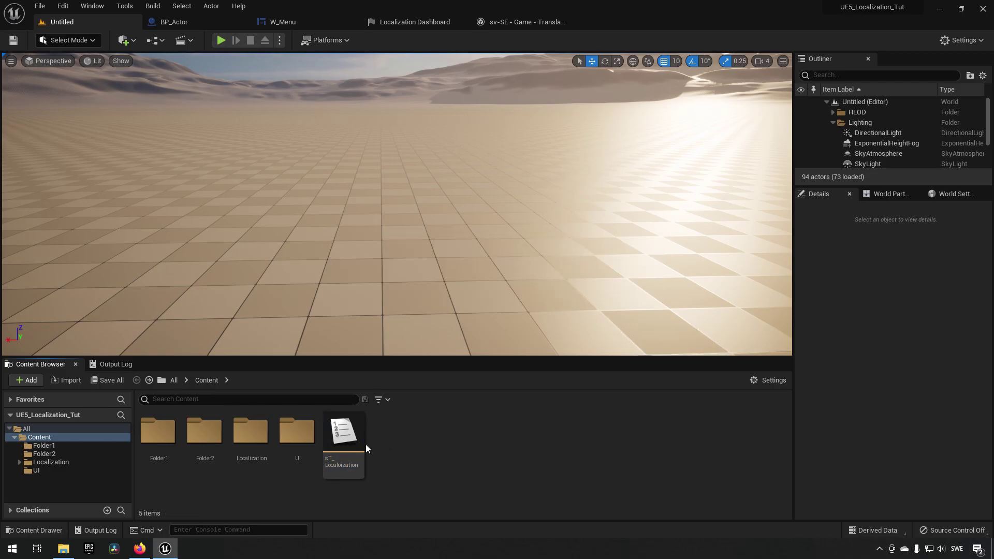
Open sT_Localoization and add key UIStart with source string 'Start'.
double_click(355, 446)
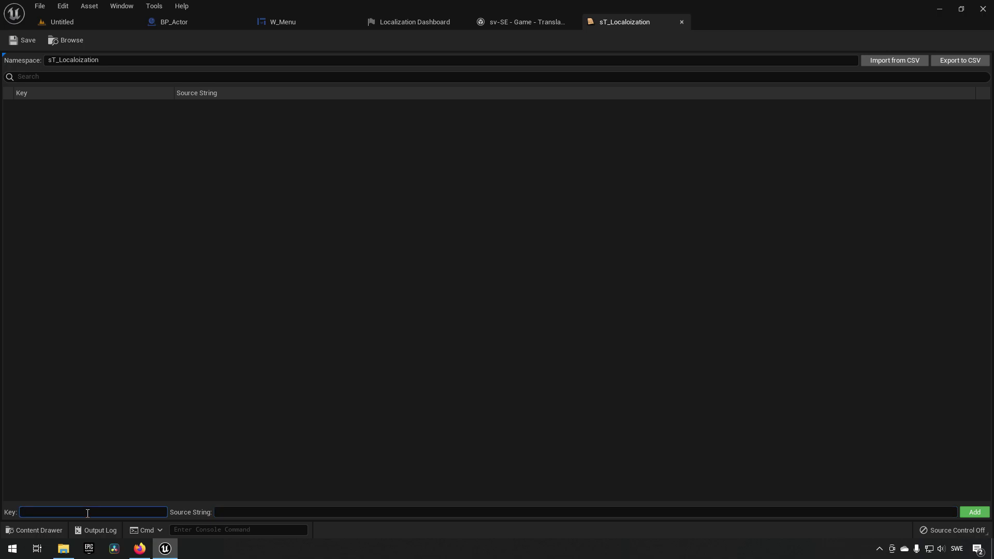
type("IStart")
left_click(253, 513)
type("S")
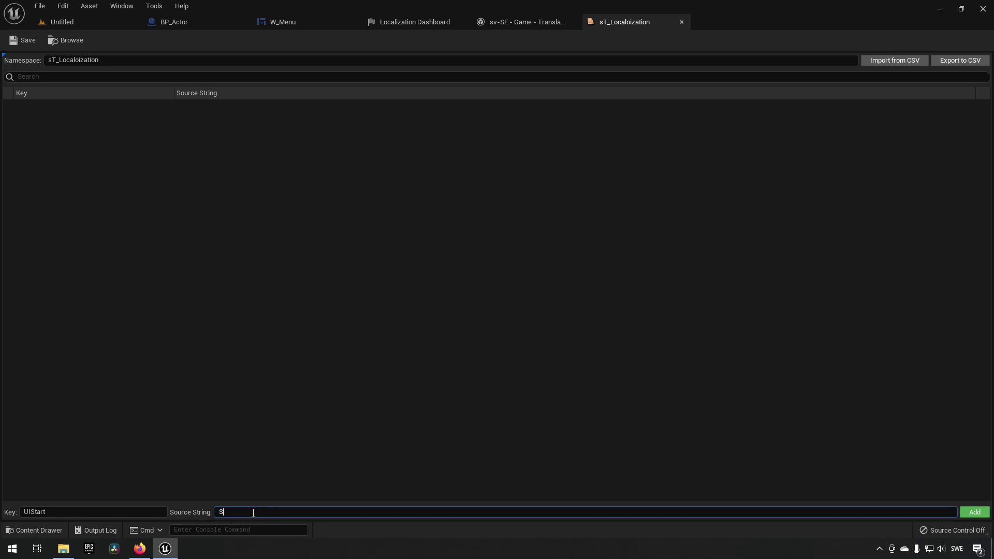
type("tart")
key("Return")
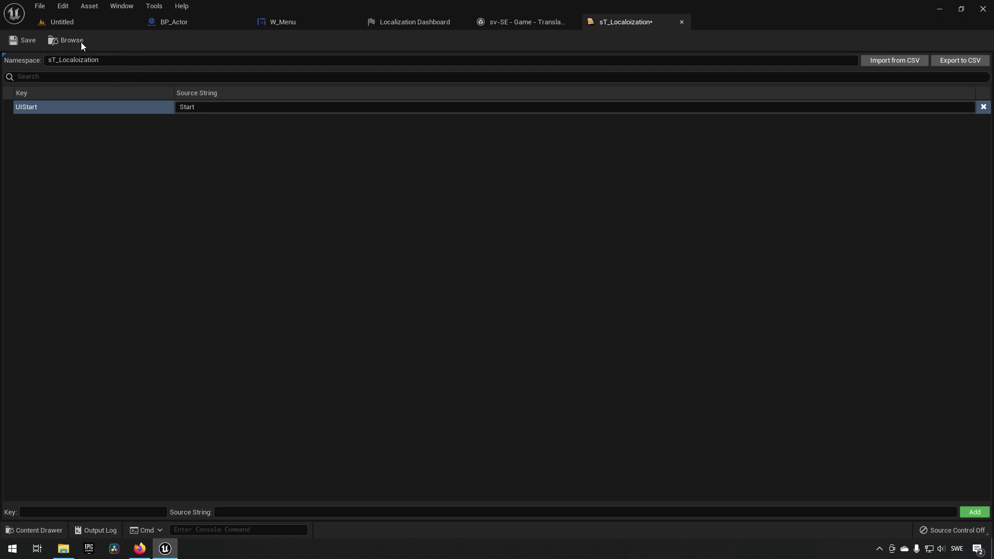
Link BP_Actor's Example Text to sT_Localoization key UIStart and compile the blueprint.
left_click(209, 24)
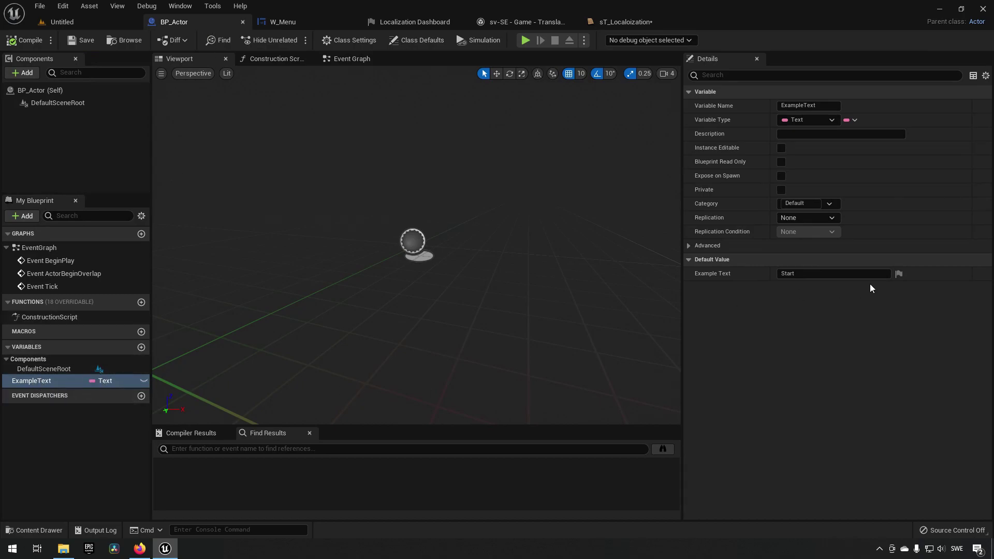
left_click(898, 274)
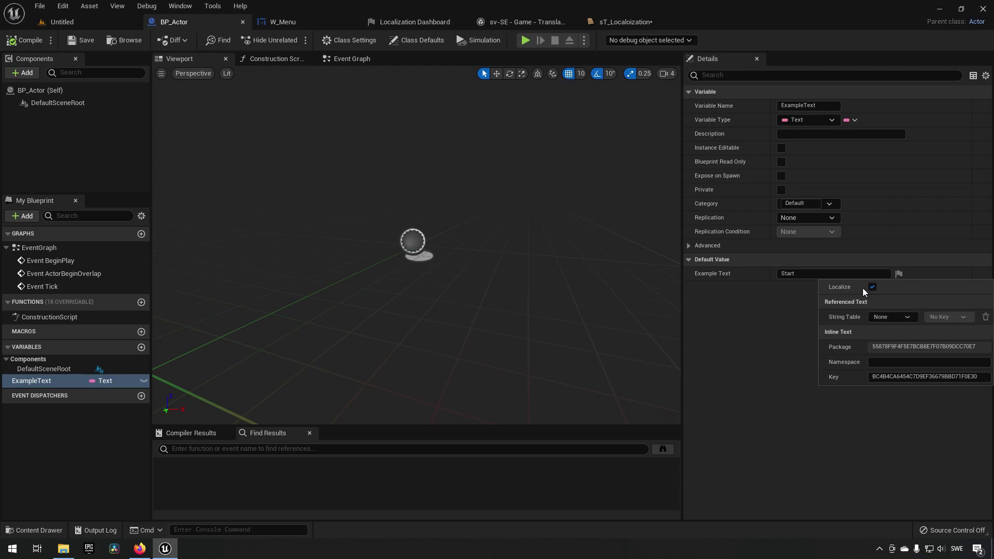
left_click(887, 318)
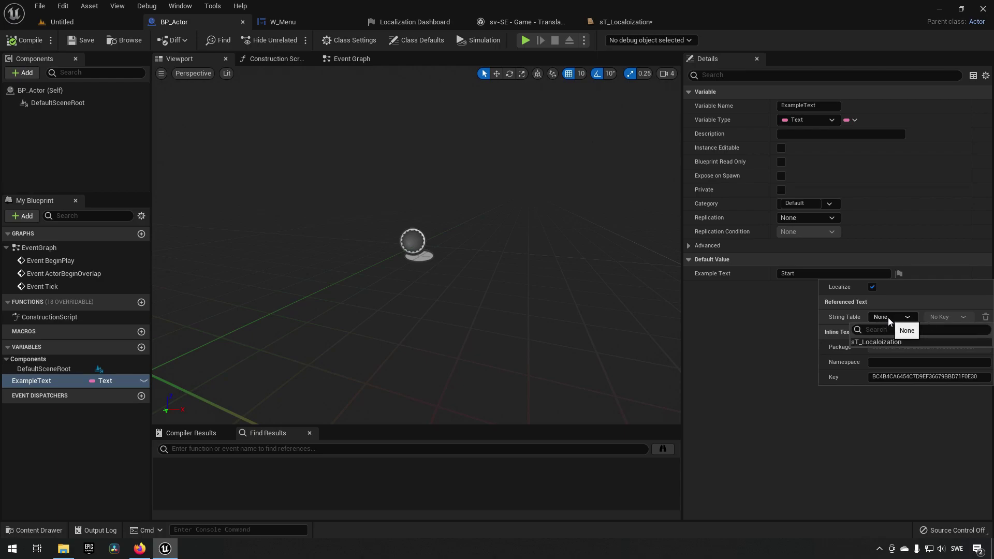
left_click(875, 343)
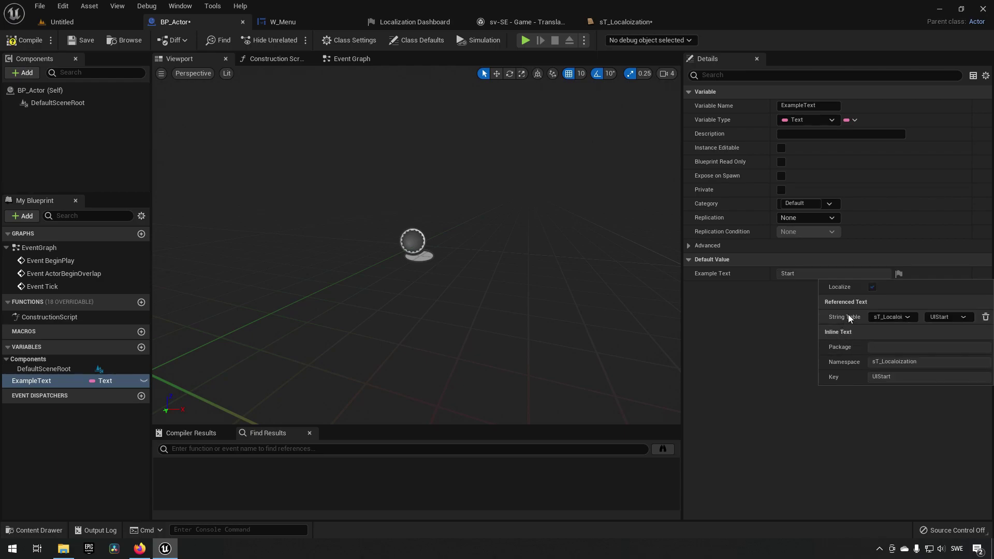
left_click(948, 316)
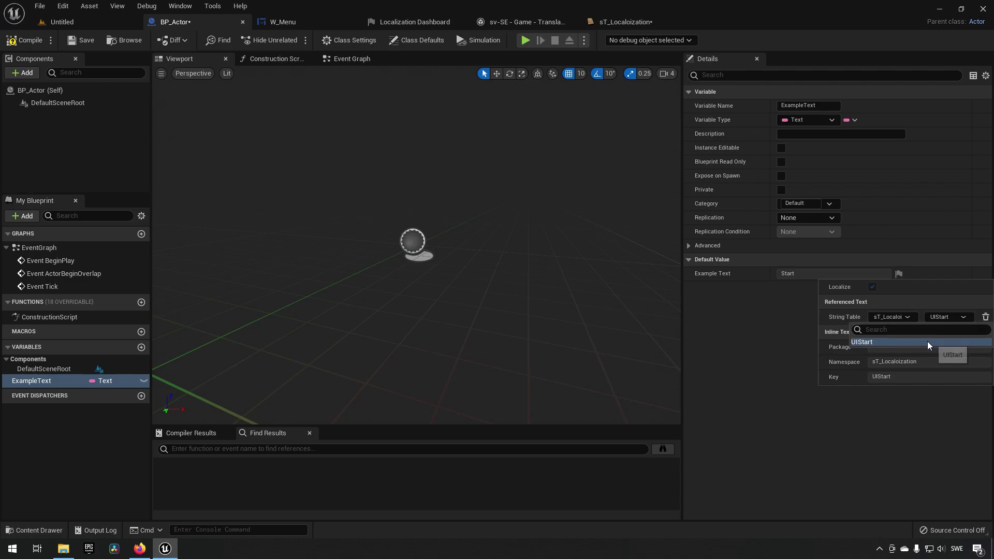
left_click(940, 316)
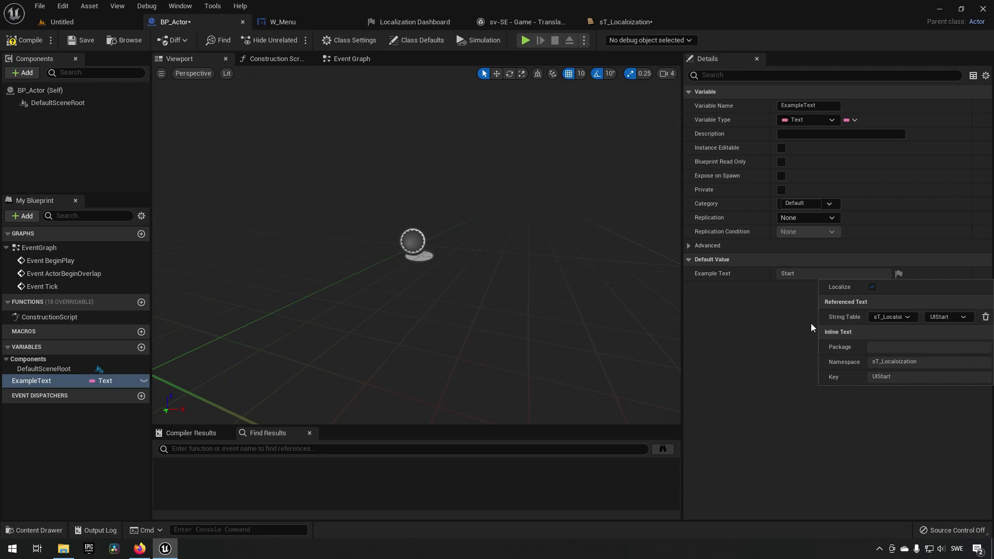
left_click(38, 43)
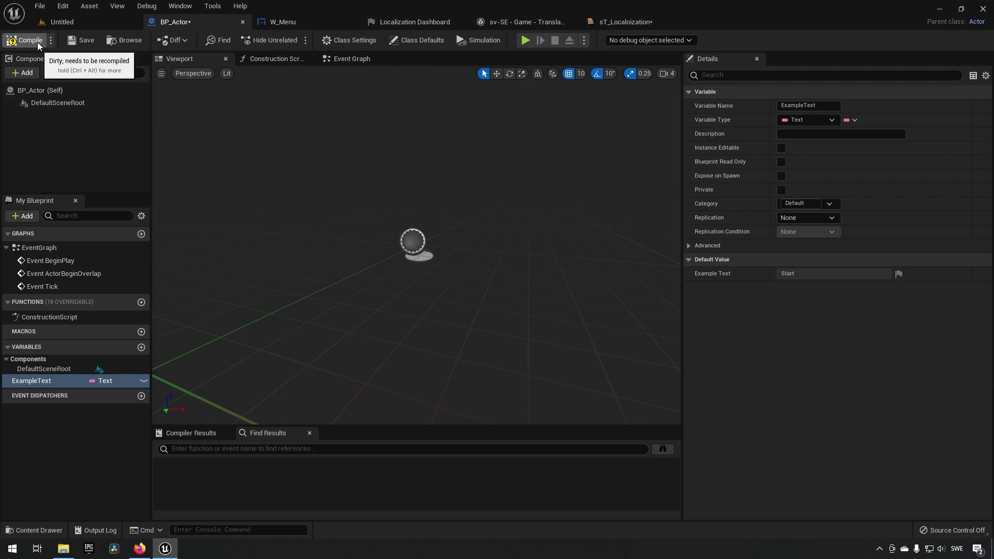
left_click(73, 45)
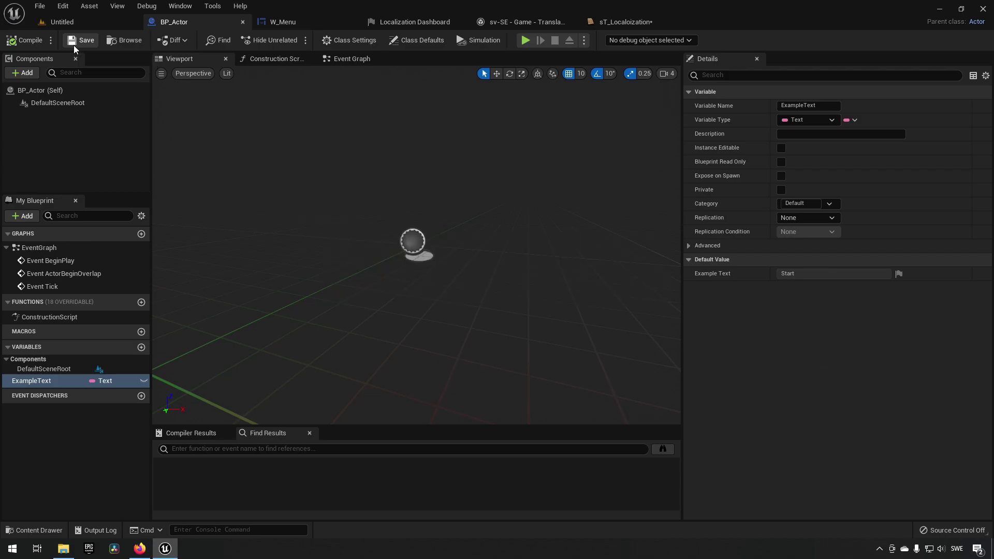
Point W_Menu's Start text block at sT_Localoization's UIStart key and compile the widget.
left_click(279, 20)
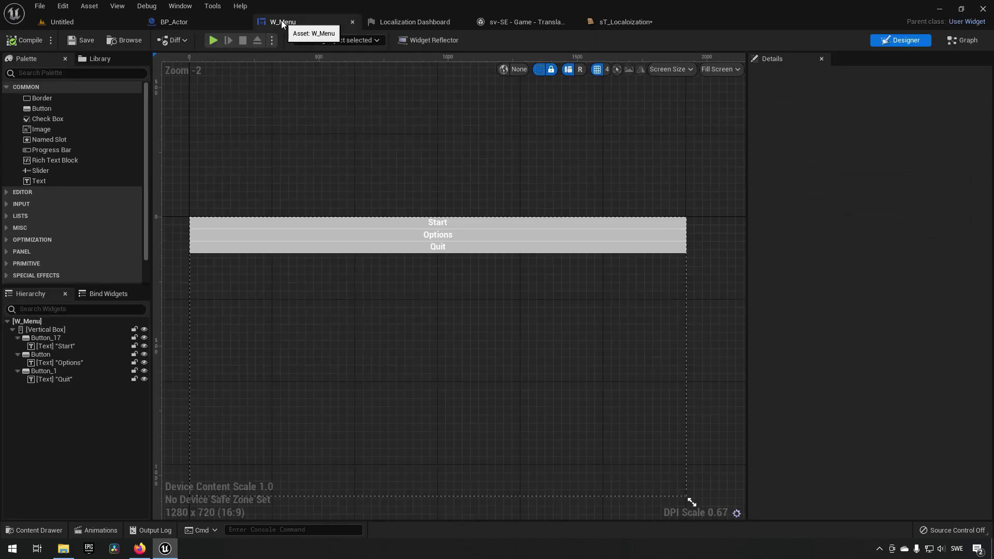
left_click(66, 346)
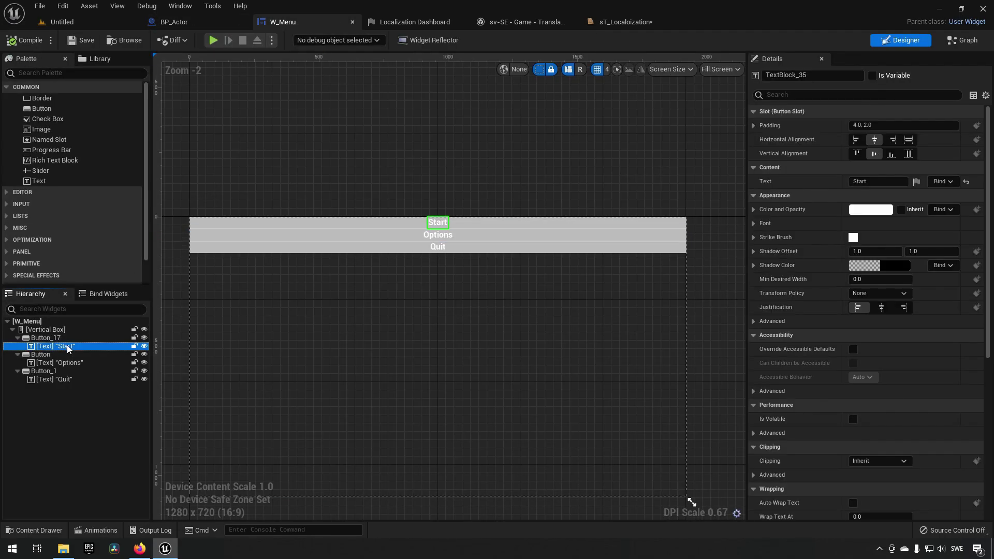
left_click(916, 181)
left_click(879, 224)
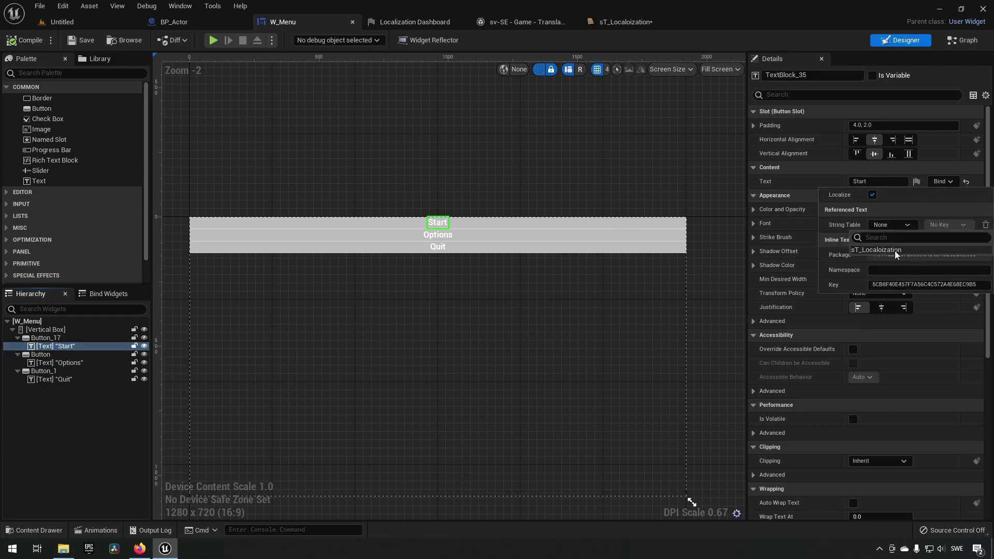
left_click(891, 250)
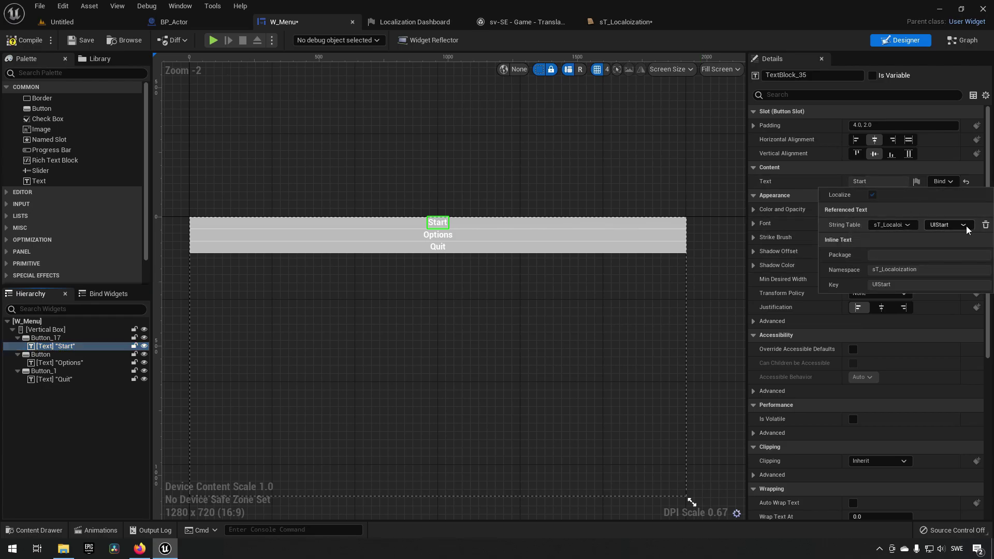
left_click(25, 40)
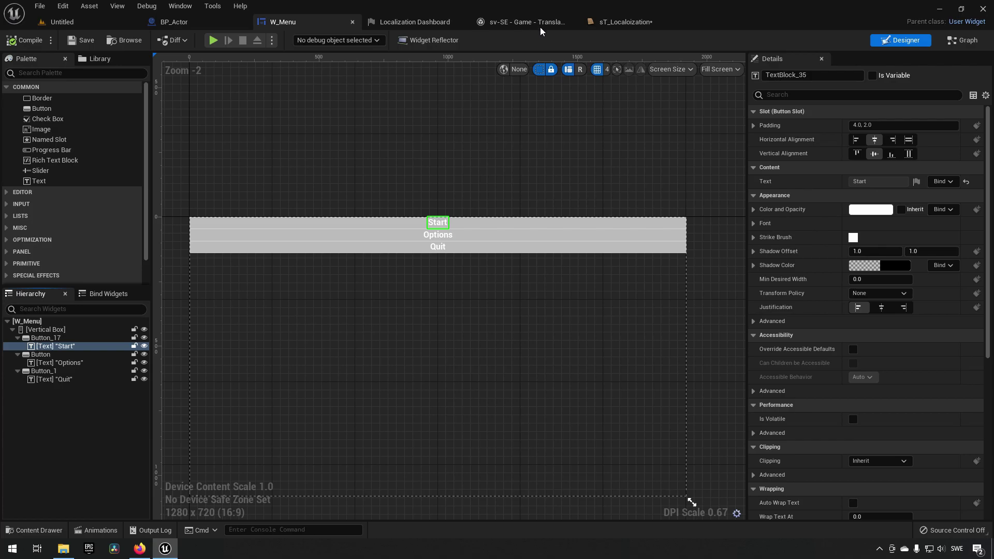
Regather text for the Game target, saving the string table first.
left_click(420, 20)
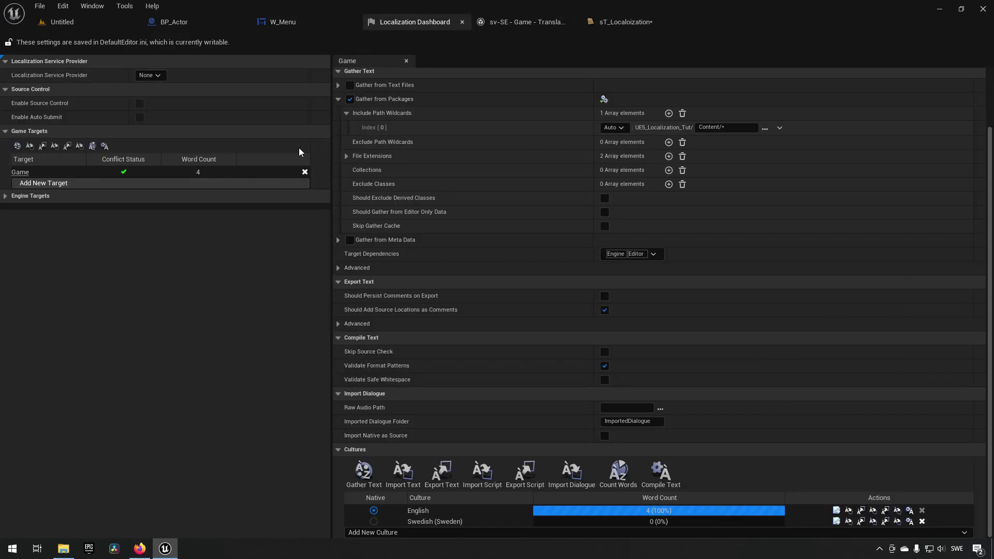
left_click(364, 472)
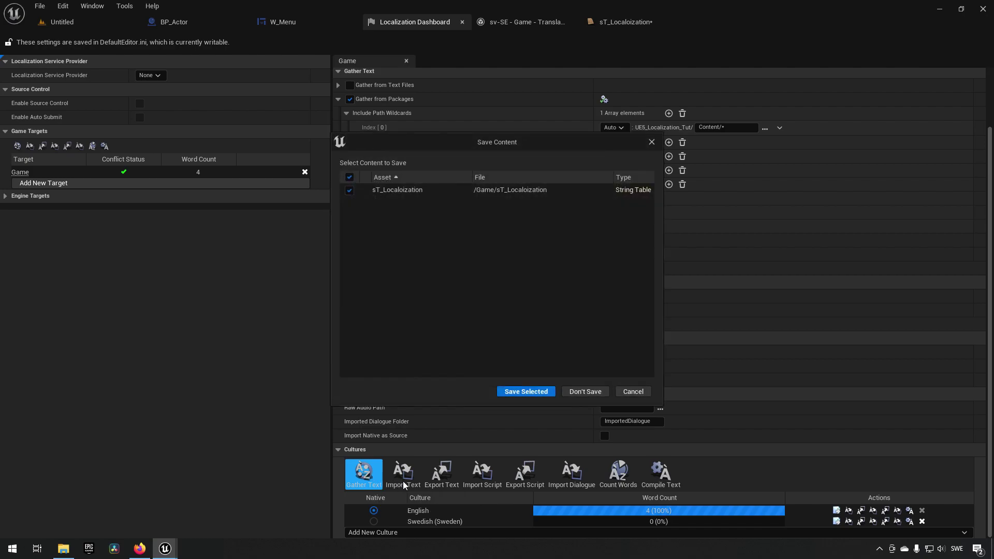
left_click(540, 392)
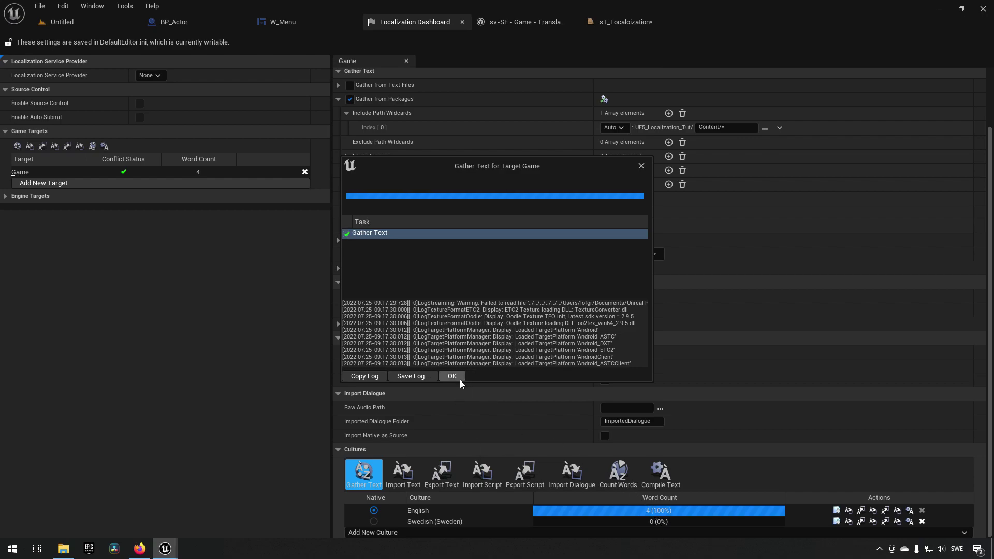
left_click(459, 378)
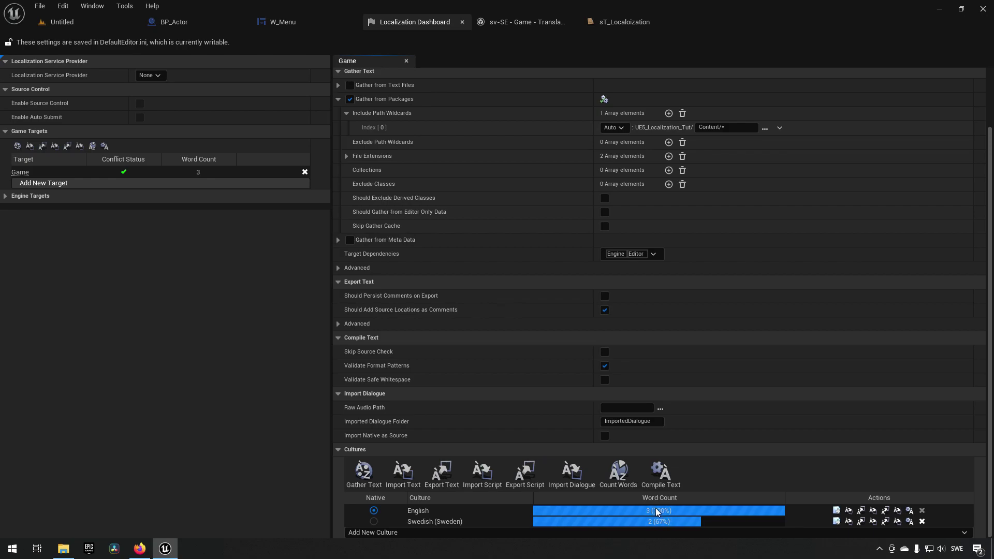
Open the Swedish (sv-SE) translation editor for the Game target.
left_click(835, 521)
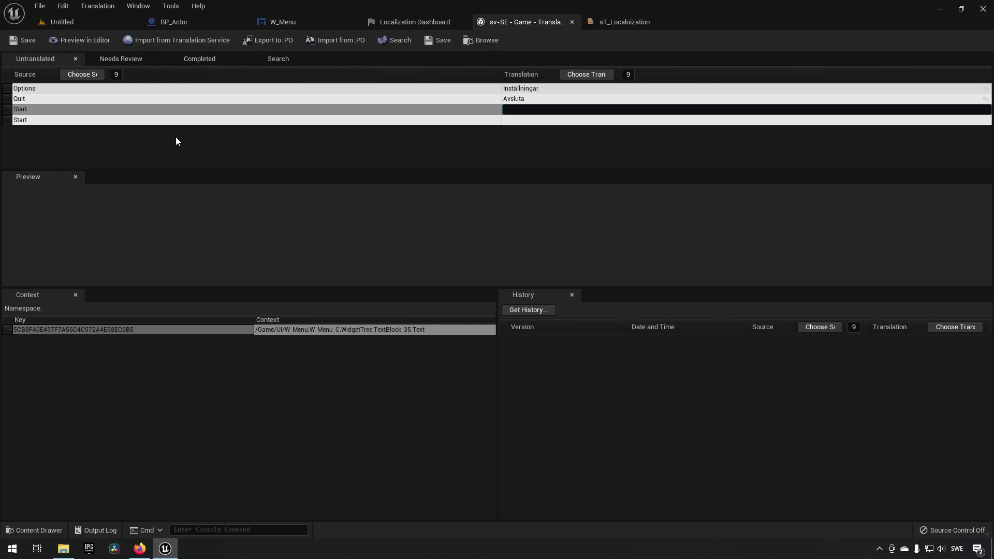
left_click(571, 21)
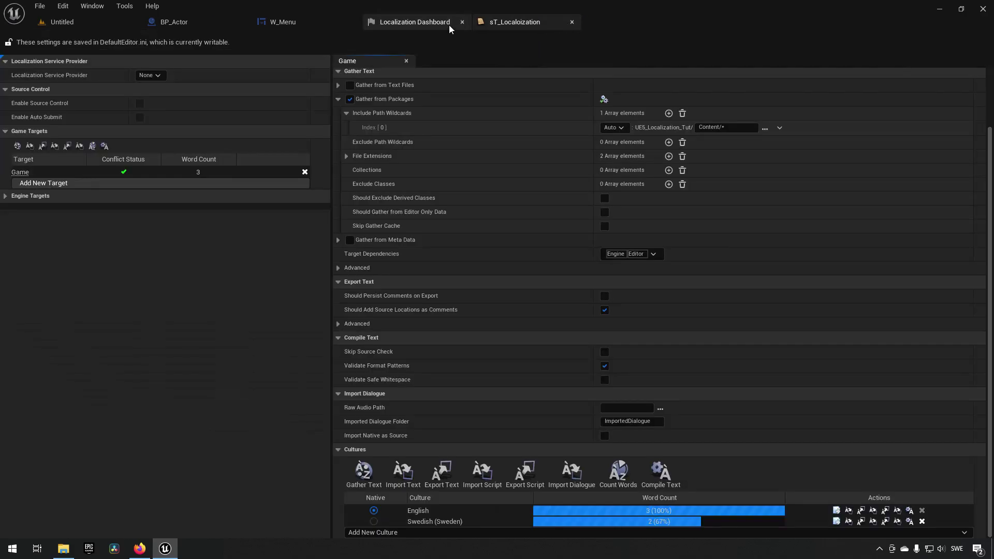
left_click(835, 521)
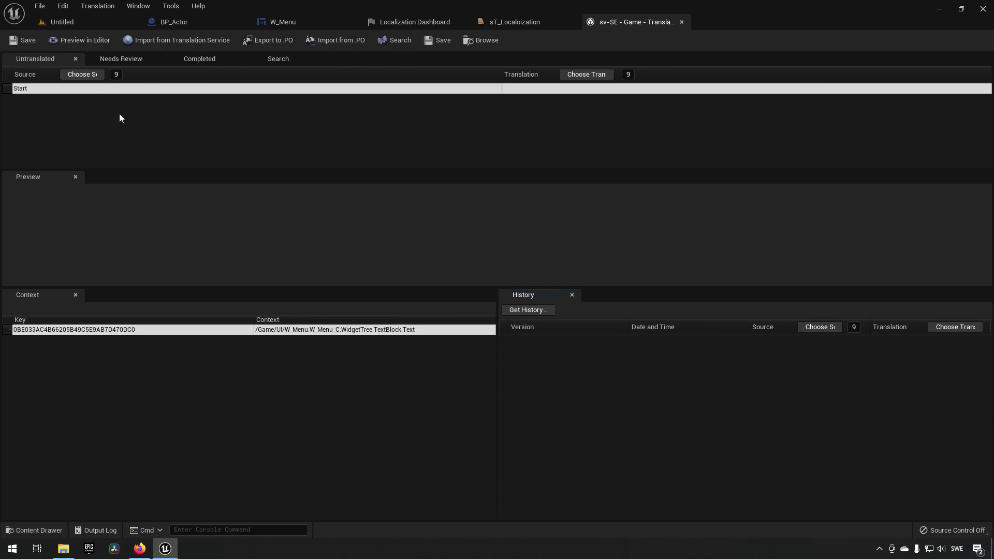
Enter 'Start' as the Swedish translation of the untranslated Start entry.
left_click(198, 57)
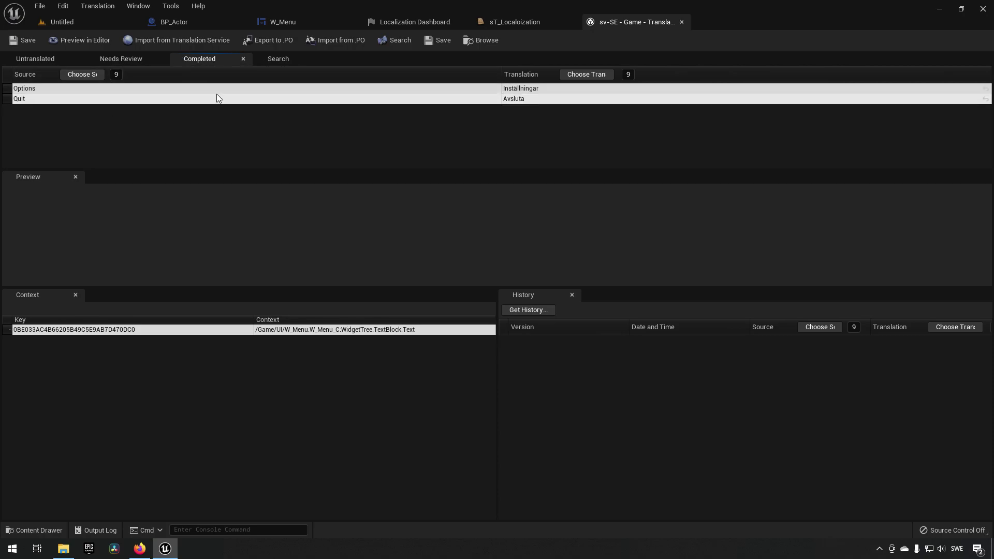
left_click(35, 59)
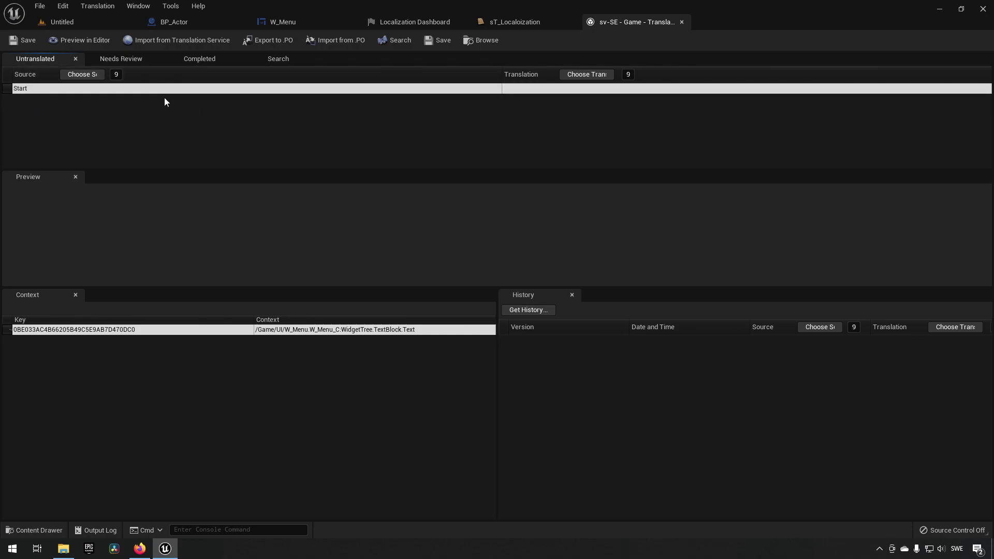
left_click(515, 91)
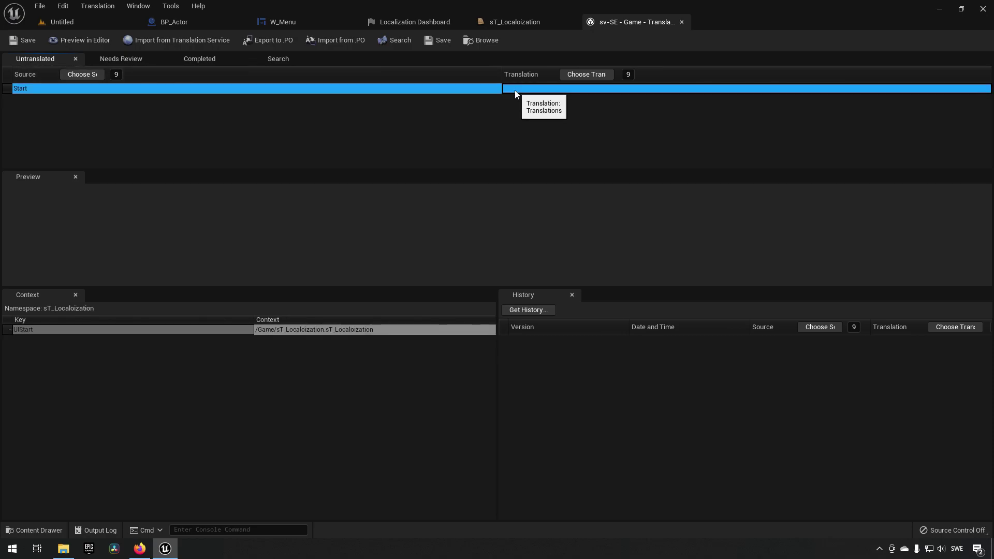
left_click(515, 90)
type("Start")
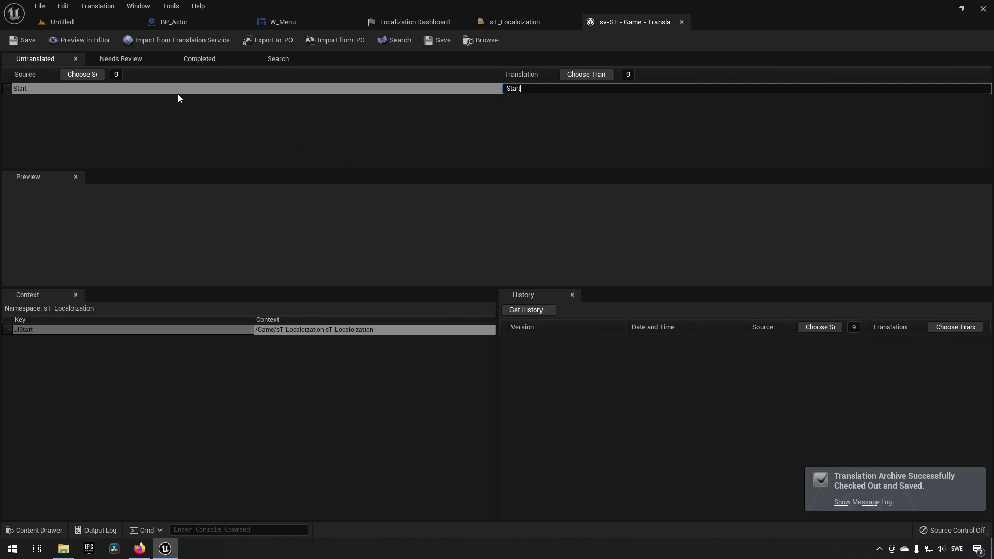
left_click(430, 23)
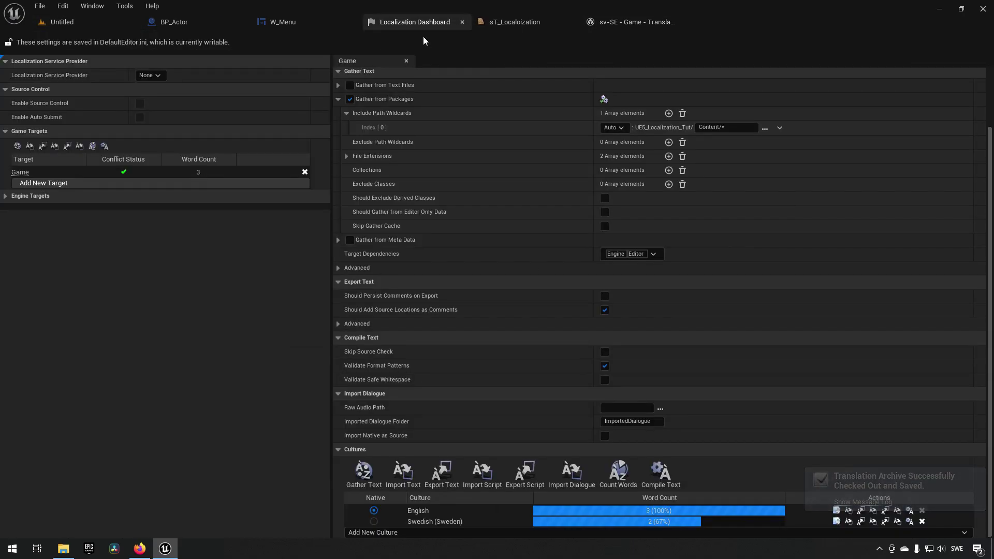
Regather Game text so Swedish reaches 3 words at 100%, and check W_Menu's preview languages.
left_click(364, 472)
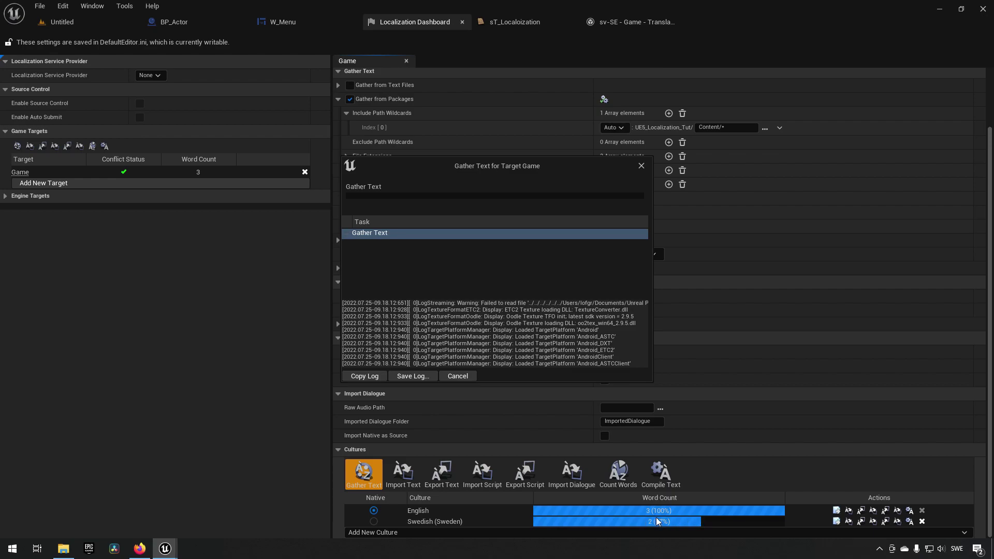
left_click(458, 376)
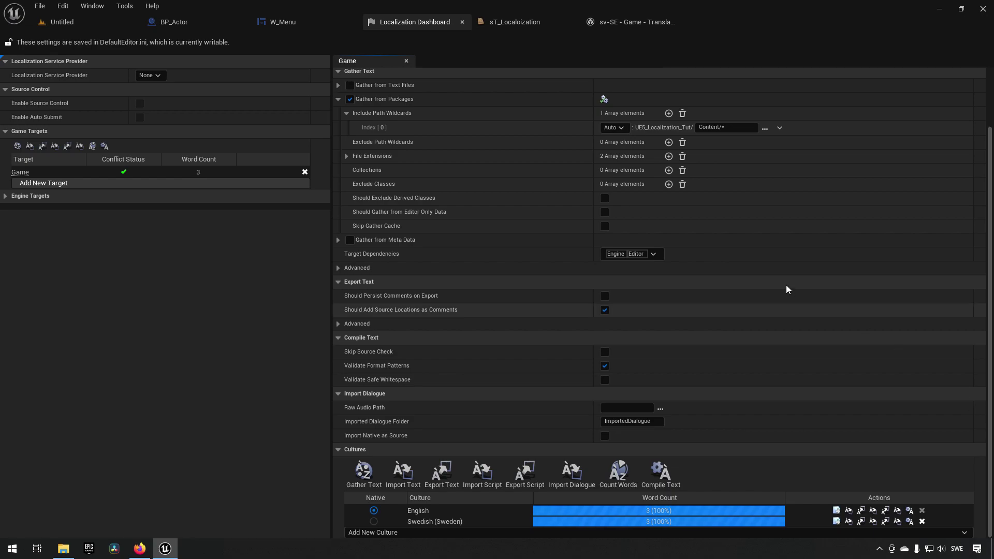
left_click(283, 22)
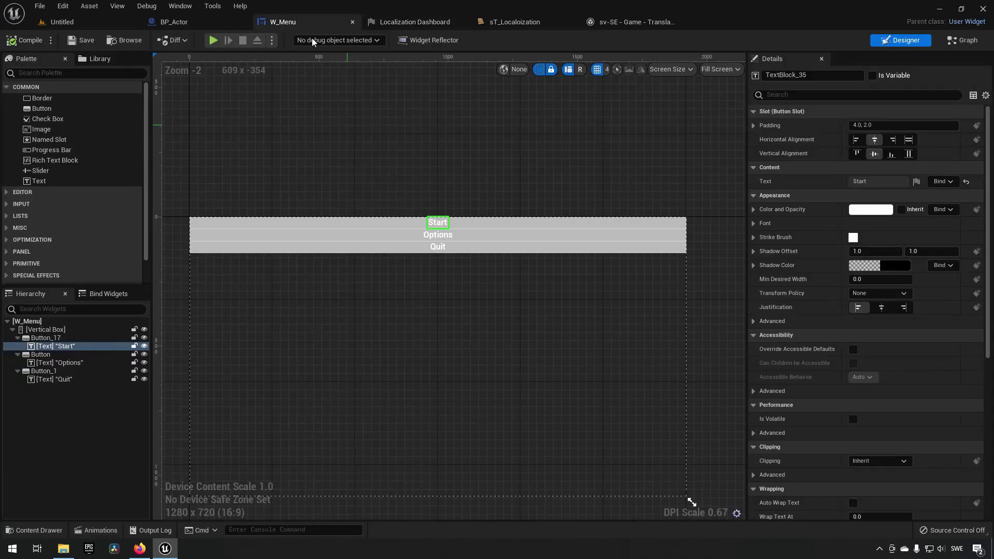
left_click(519, 69)
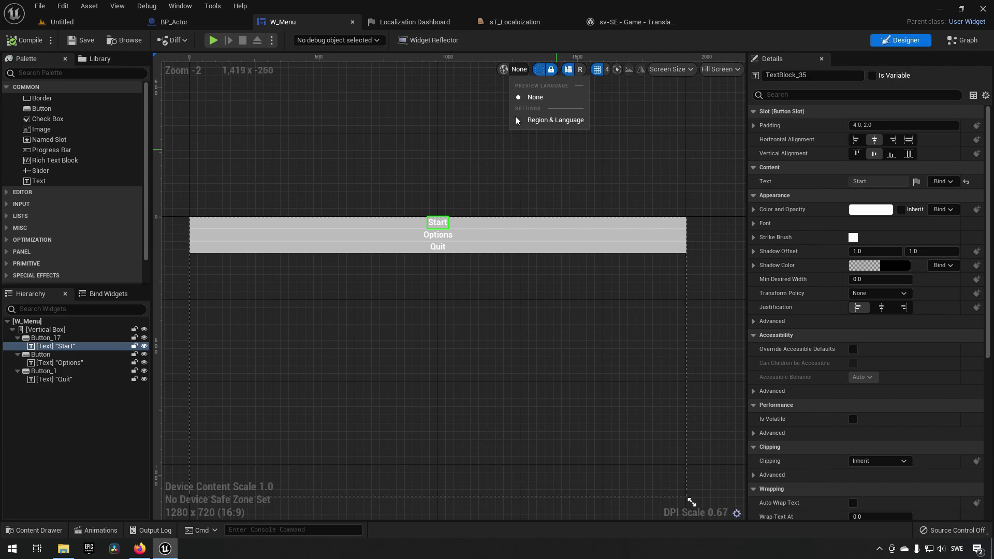
left_click(432, 24)
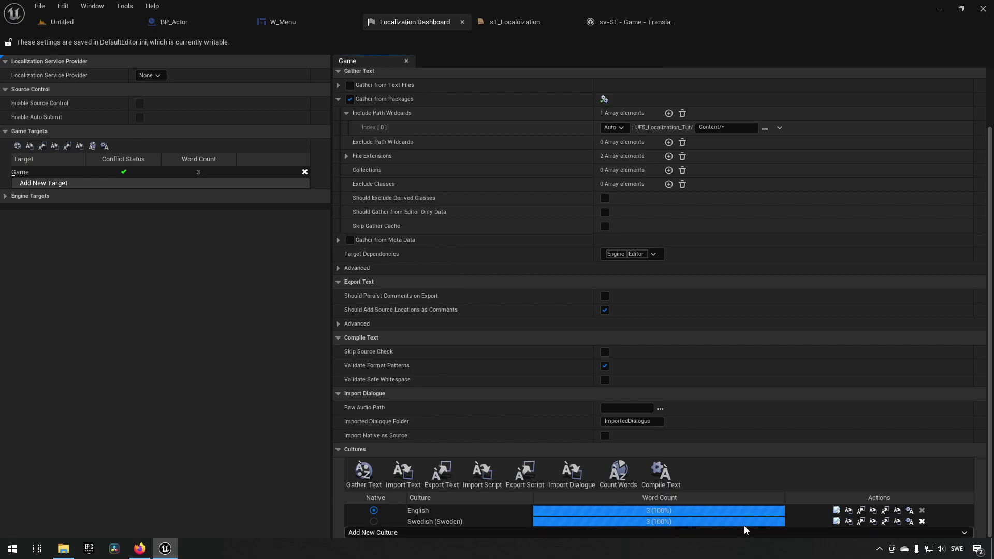
Compile the Swedish translations and preview W_Menu in Swedish (Sweden).
left_click(910, 521)
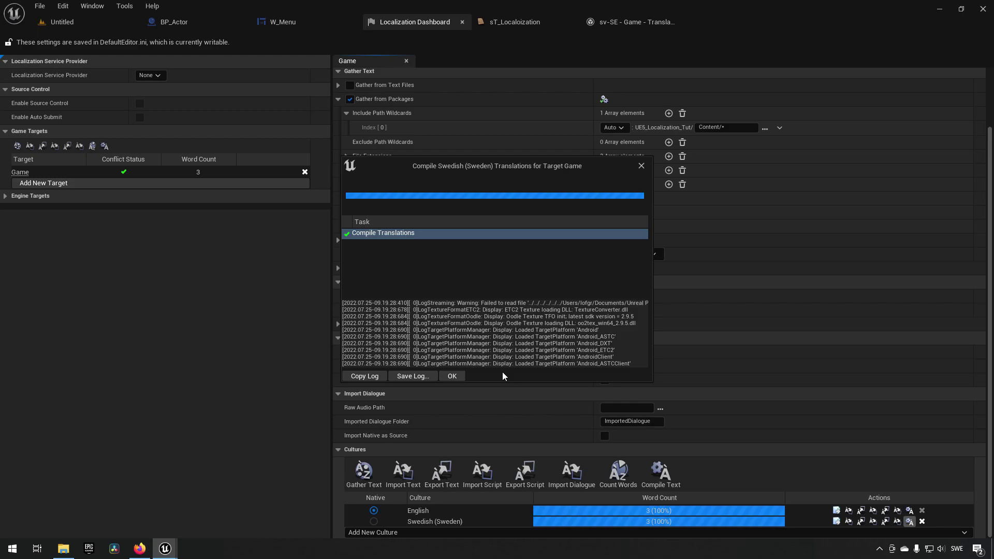
left_click(463, 377)
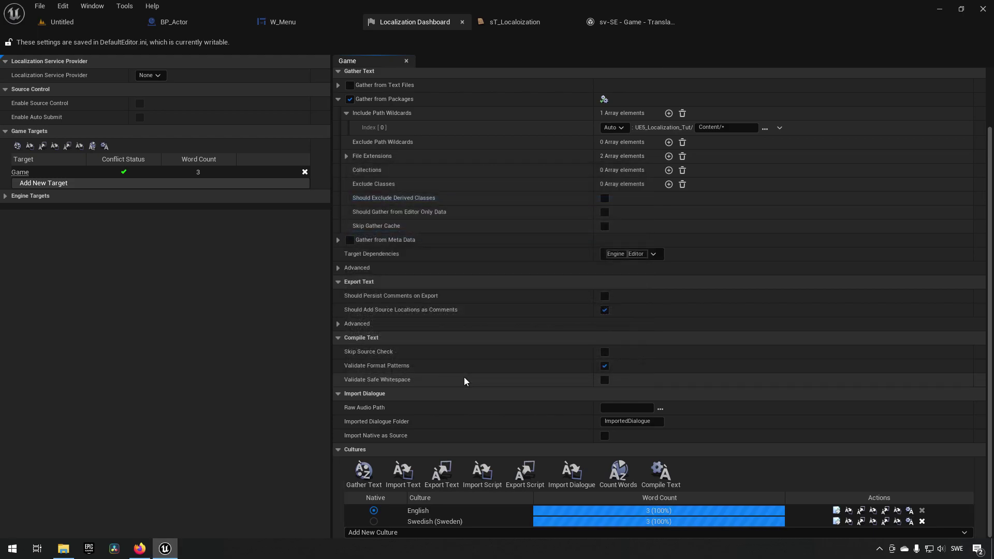
left_click(280, 22)
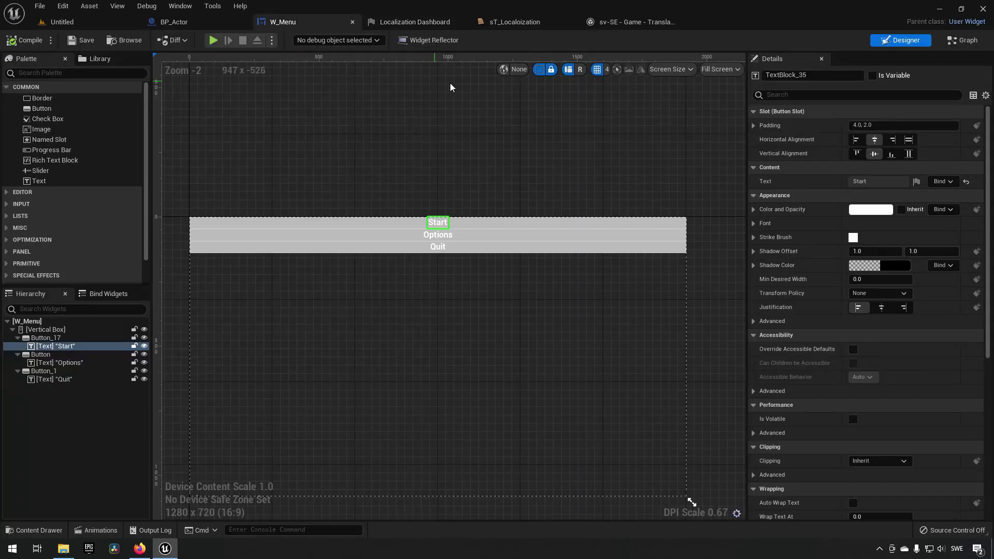
left_click(515, 69)
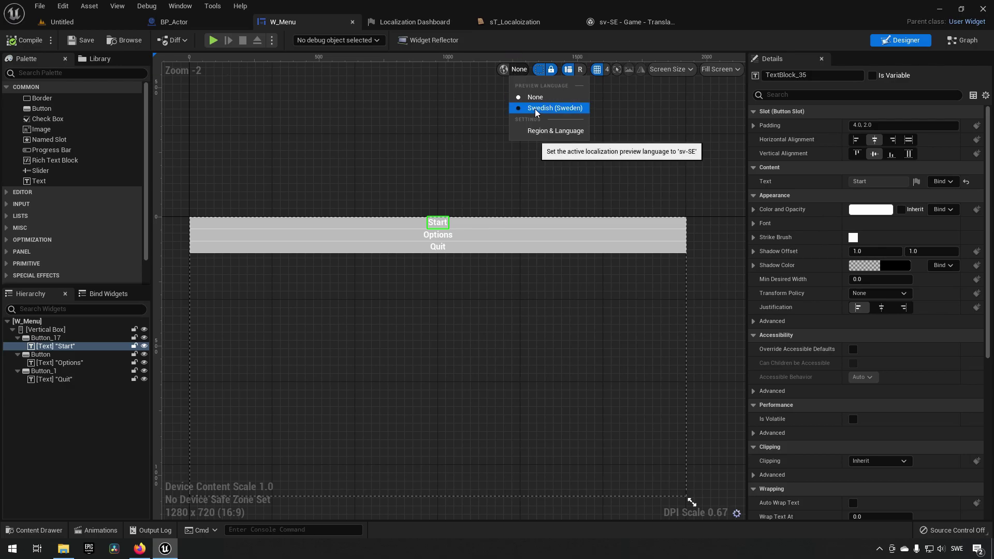
left_click(535, 110)
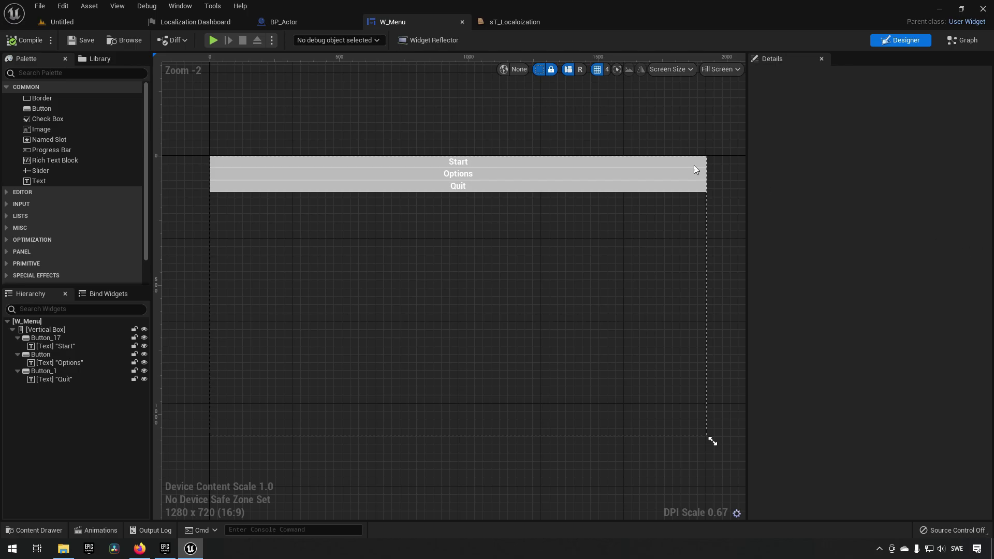
Toggle W_Menu's preview between Swedish (Sweden) and no preview language.
left_click(518, 70)
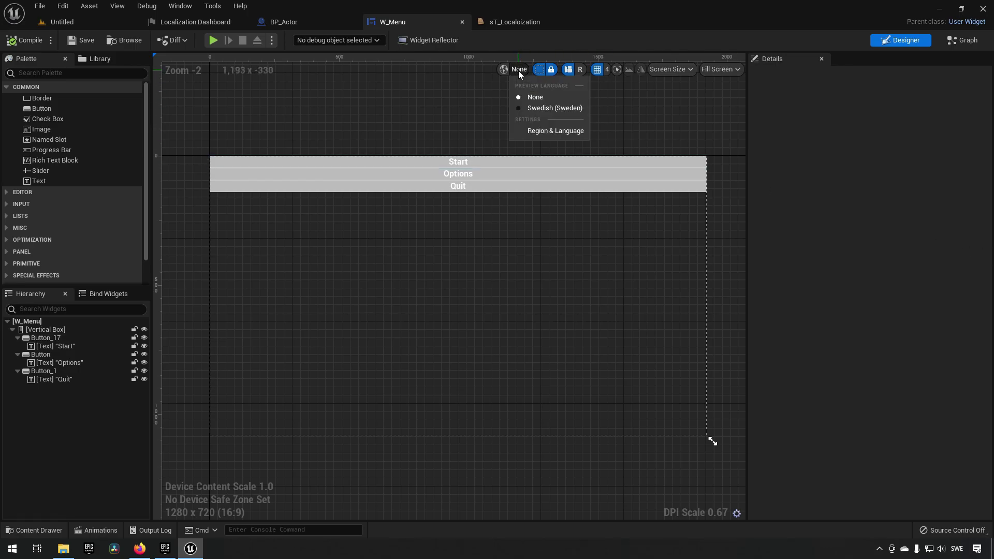
left_click(542, 106)
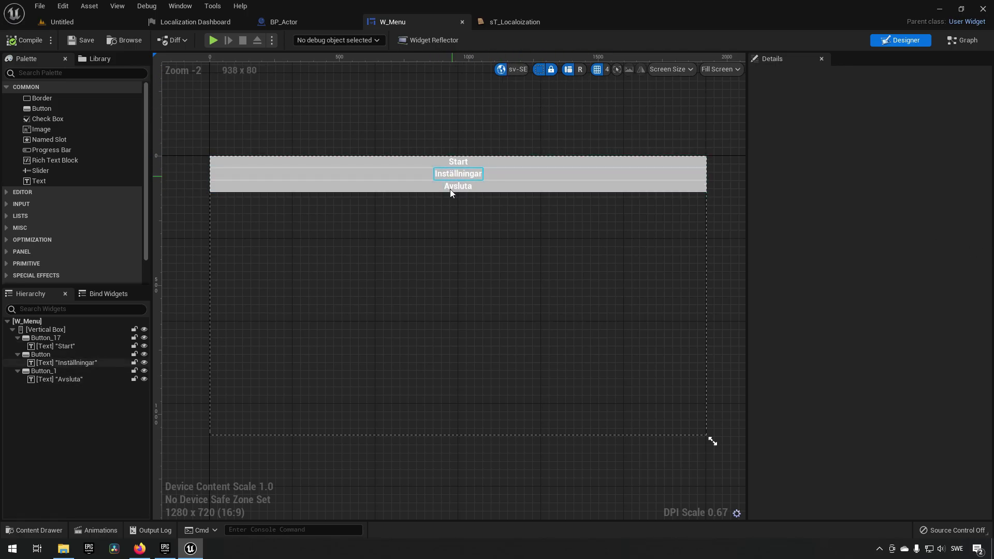
left_click(519, 70)
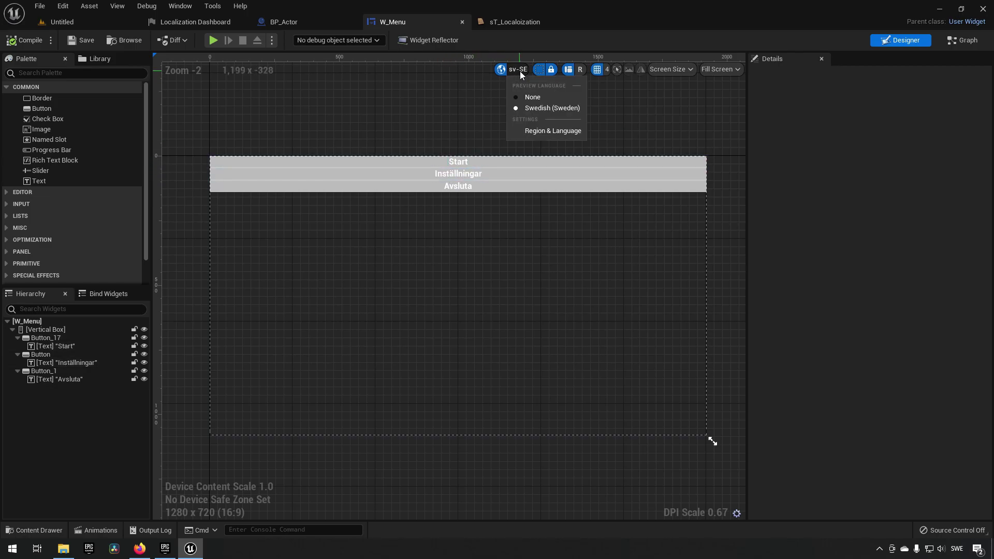
left_click(529, 99)
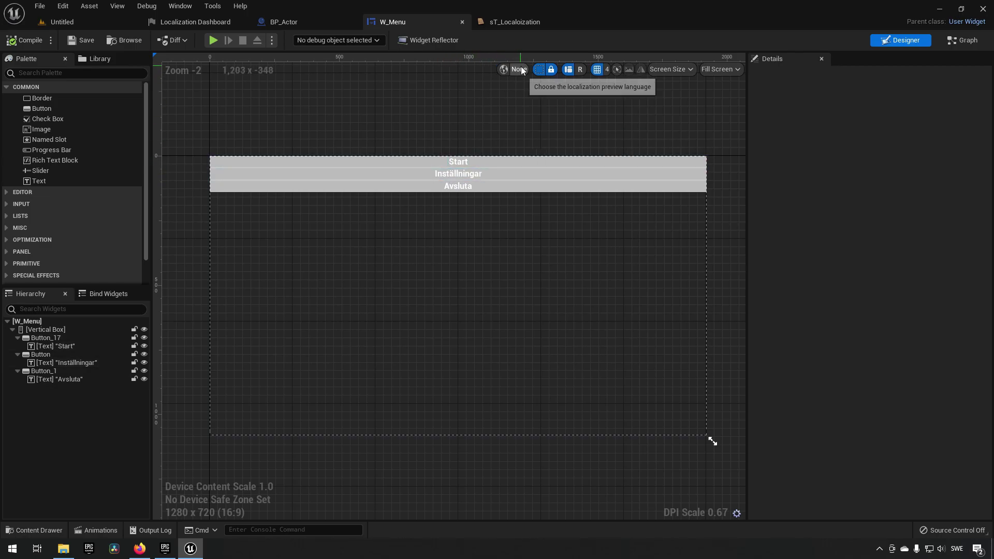
left_click(518, 71)
left_click(541, 107)
left_click(520, 69)
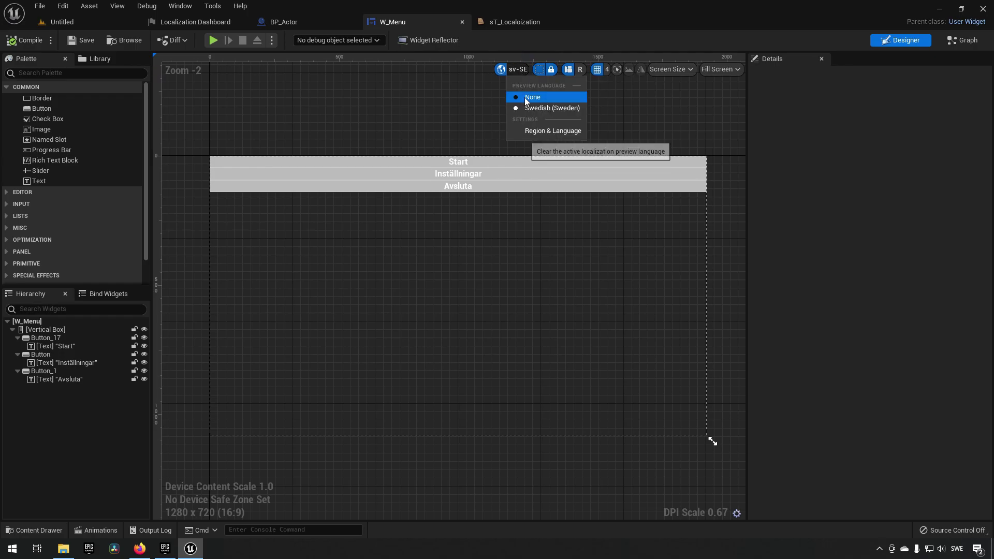
left_click(524, 99)
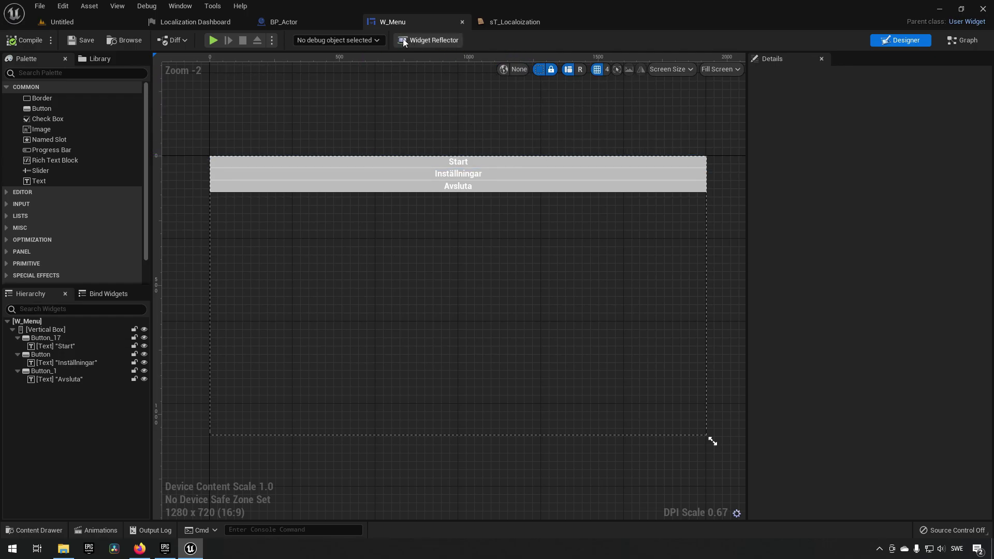
Compile the English translations and preview W_Menu in English.
left_click(219, 24)
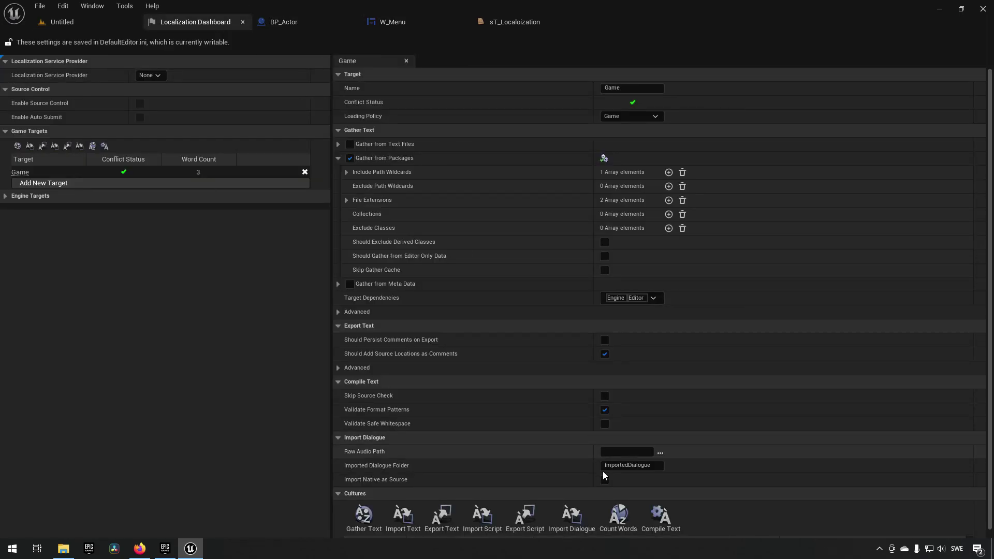
scroll(507, 461, "down", 1)
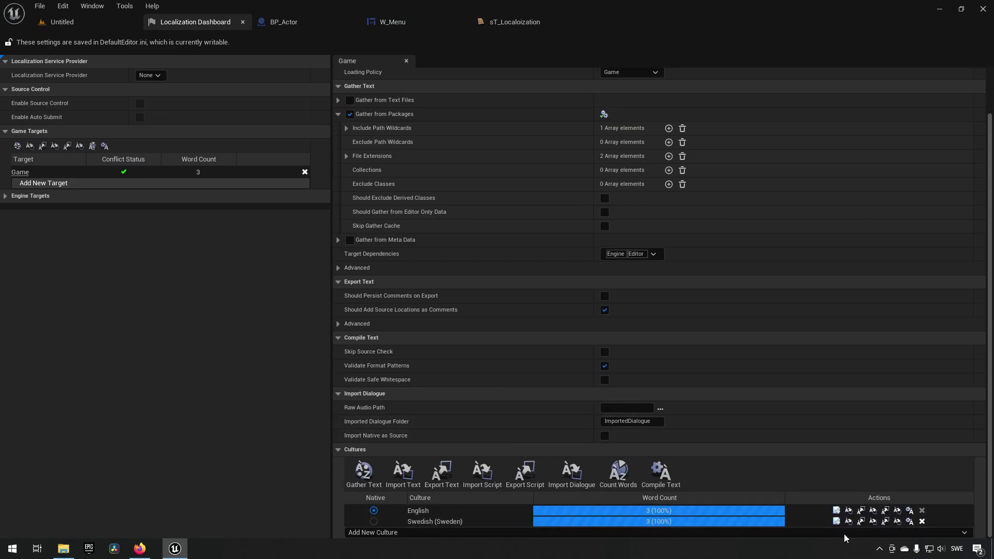
left_click(909, 511)
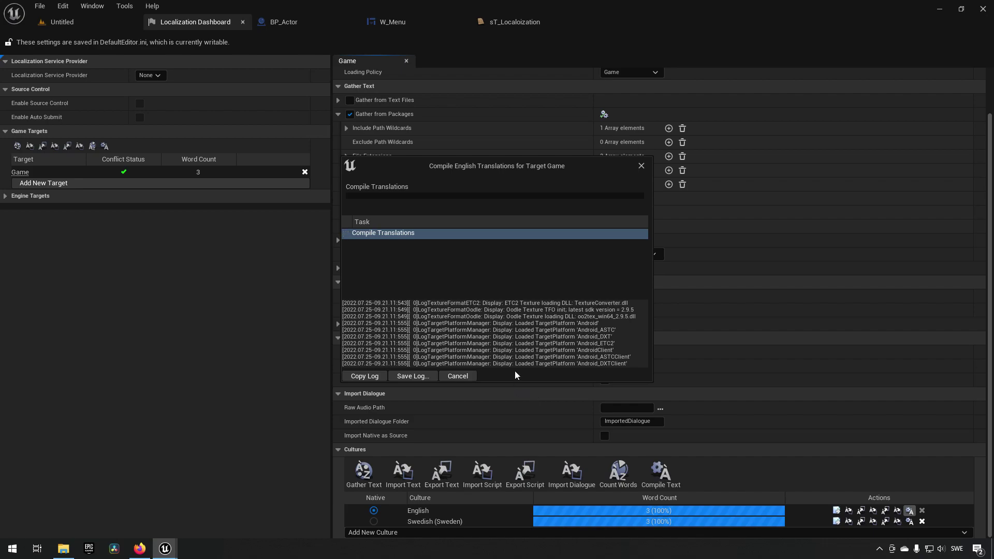
left_click(452, 376)
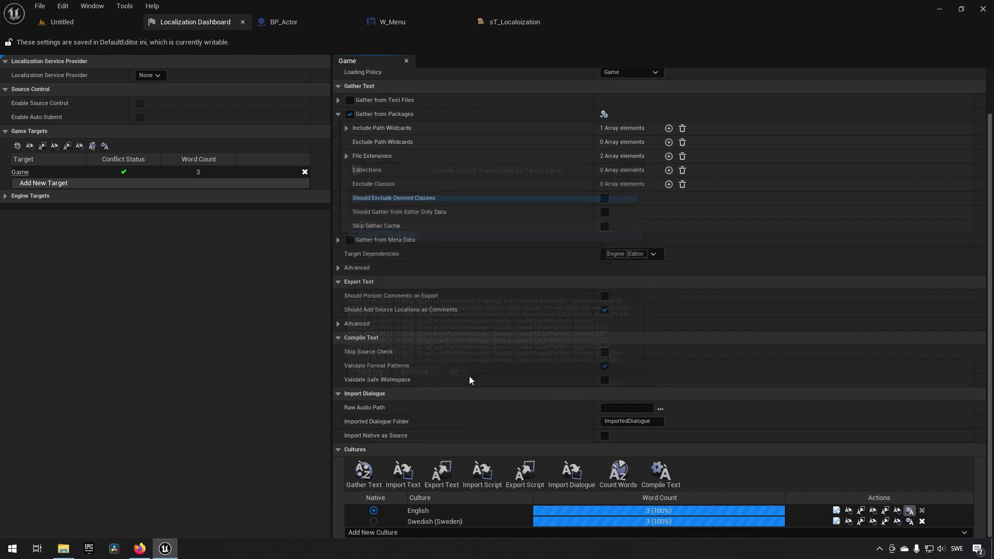
left_click(409, 24)
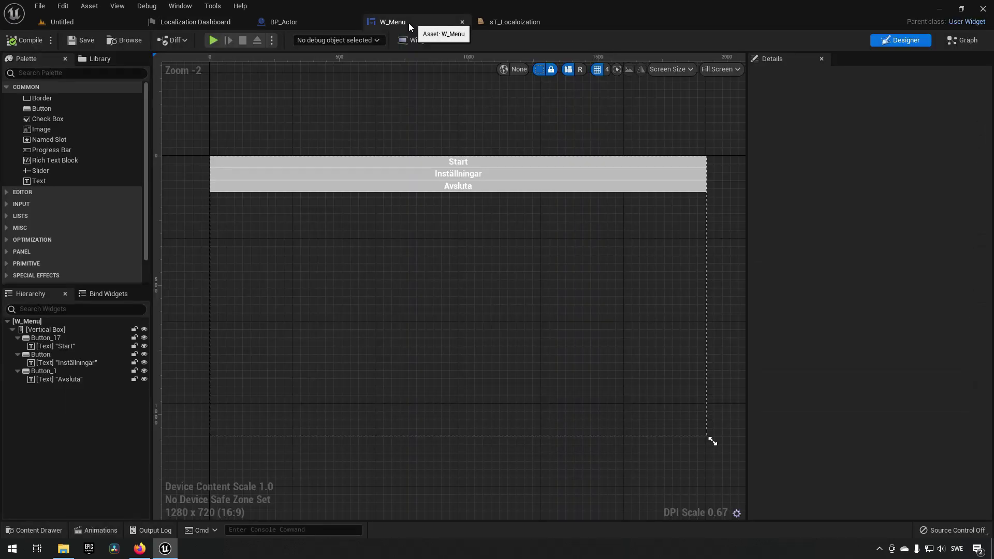
left_click(517, 70)
left_click(542, 108)
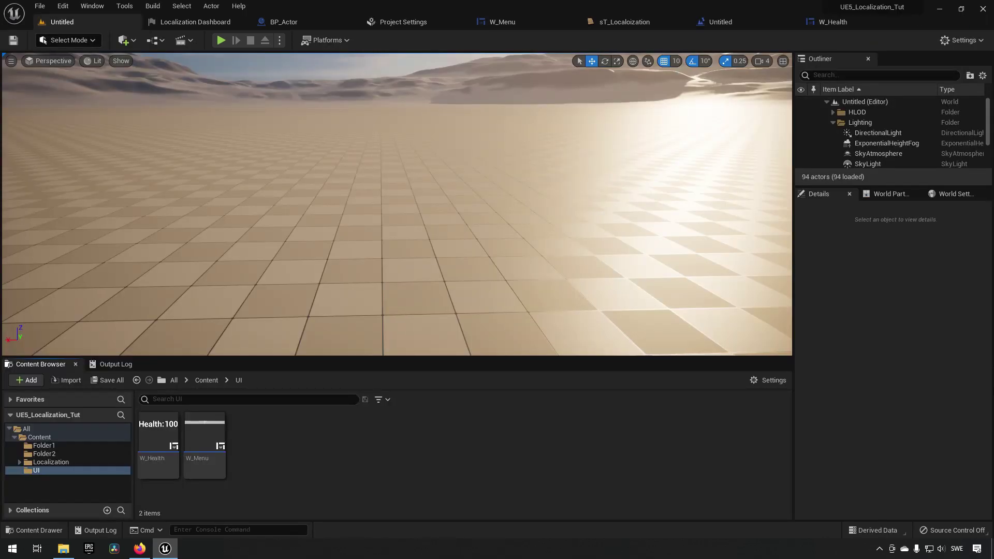
Open W_Health and turn off Localize for the 100 text block.
double_click(157, 438)
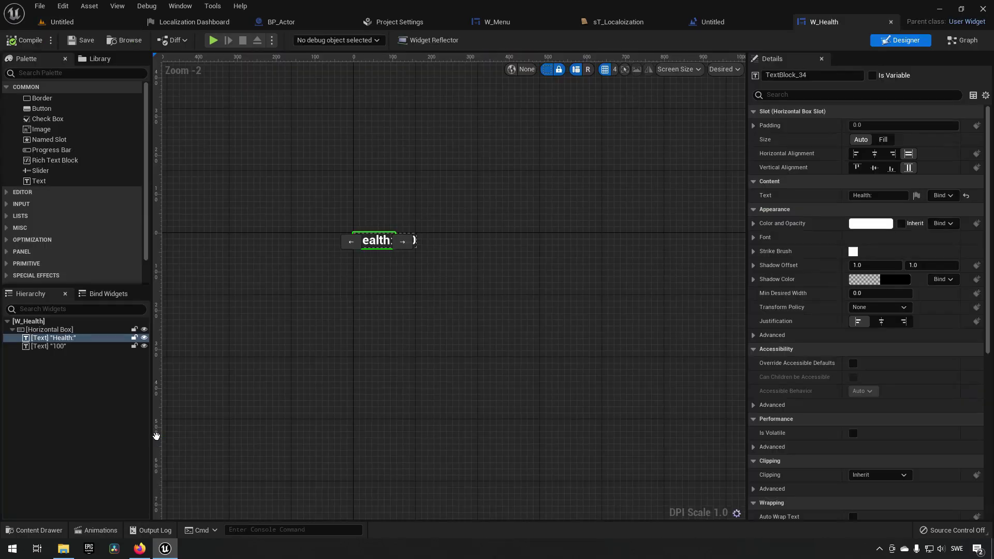
left_click(378, 302)
scroll(480, 276, "up", 3)
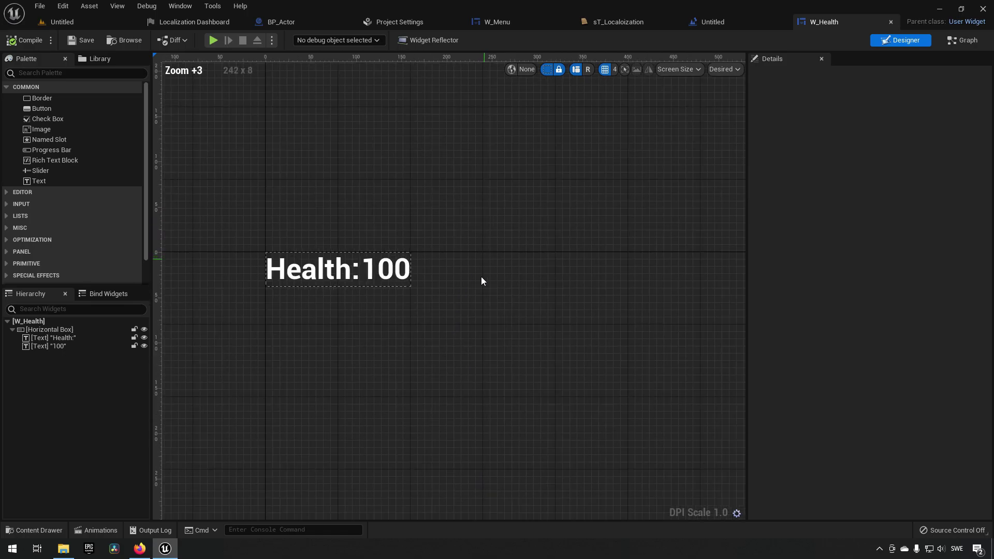
left_click(312, 275)
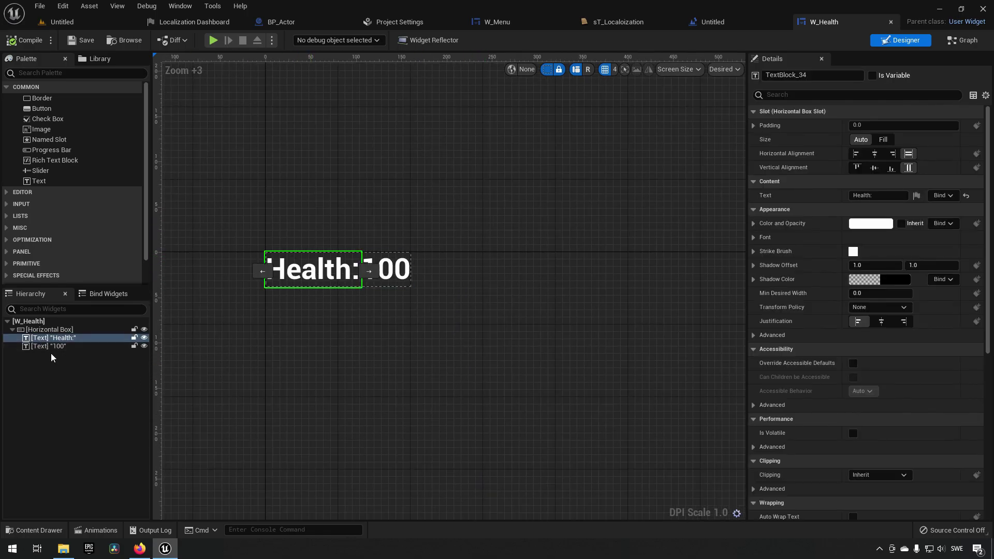
left_click(130, 345)
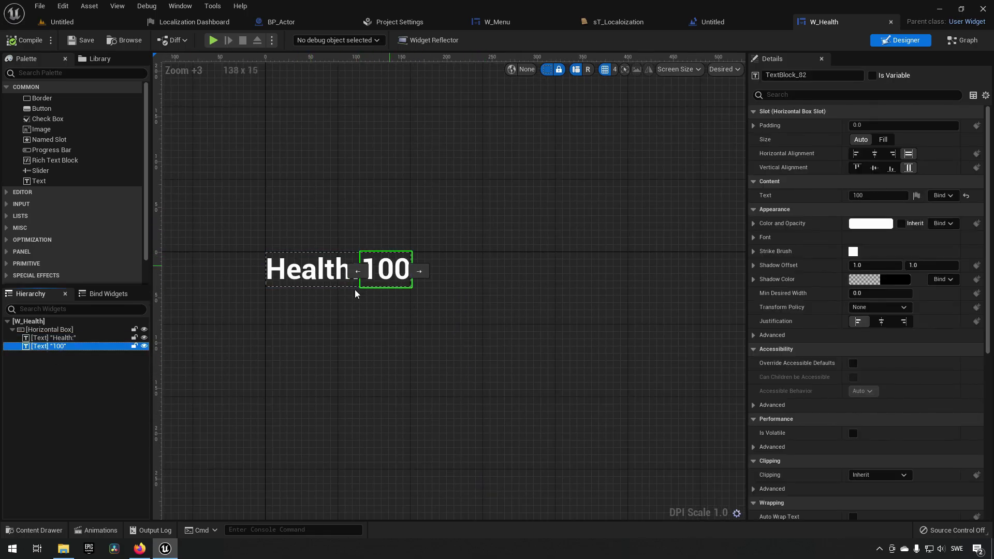
left_click(52, 337)
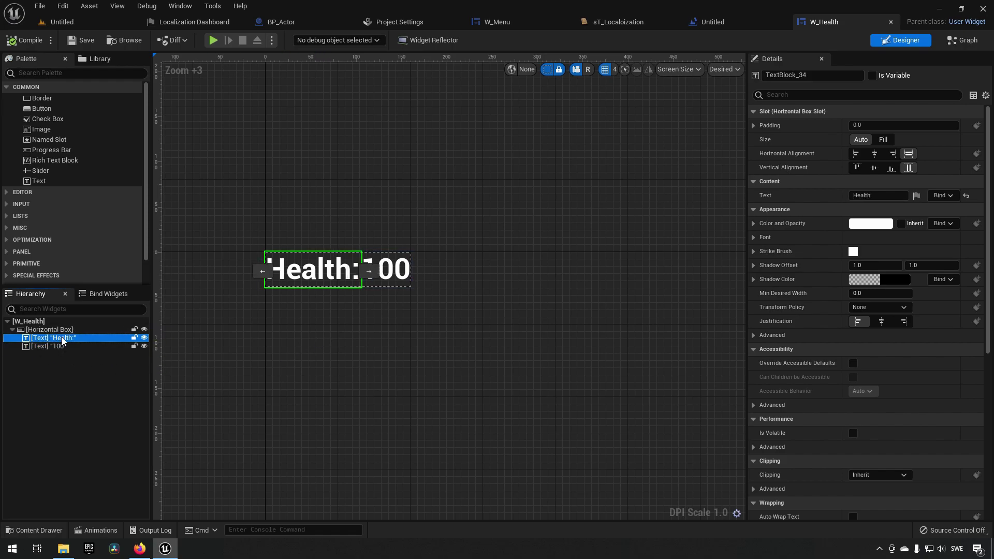
left_click(62, 347)
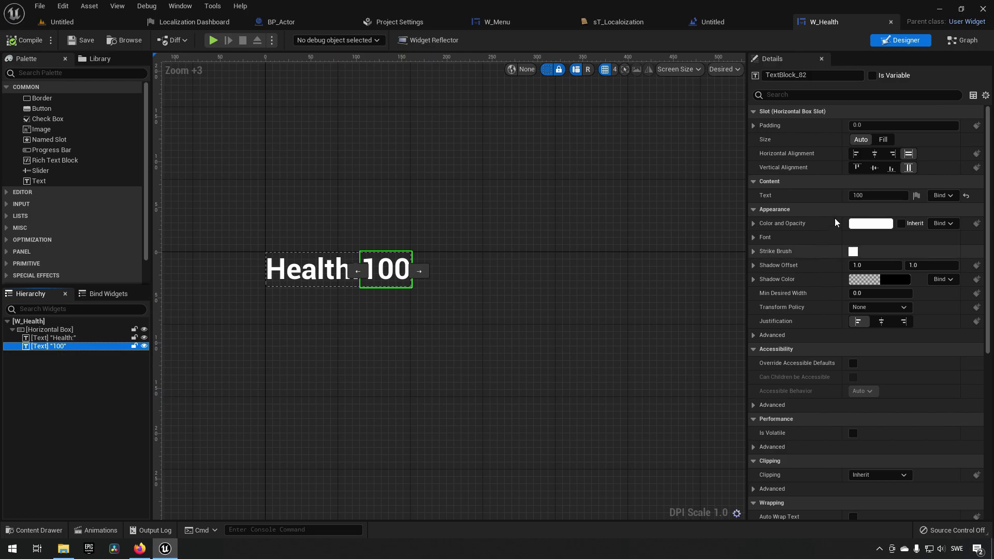
left_click(916, 195)
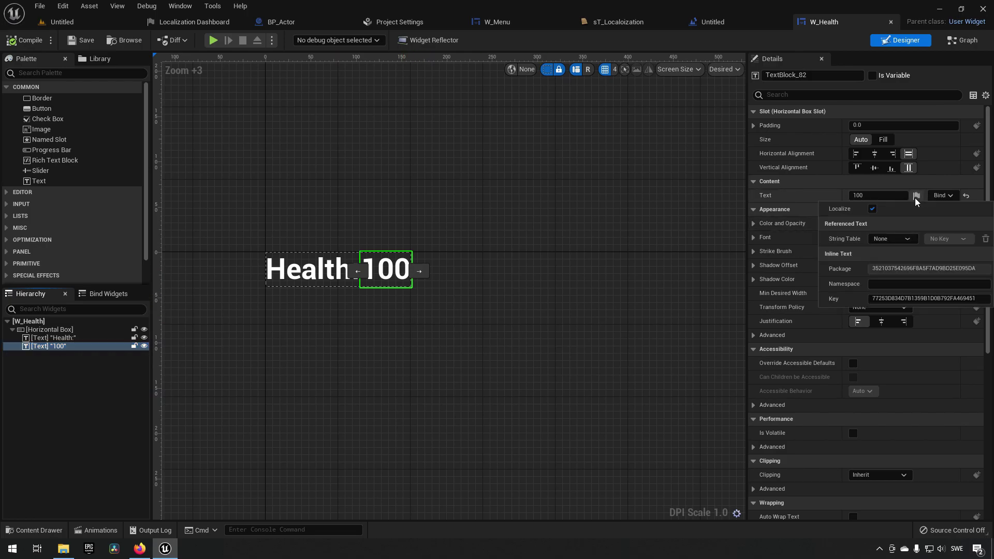
left_click(873, 209)
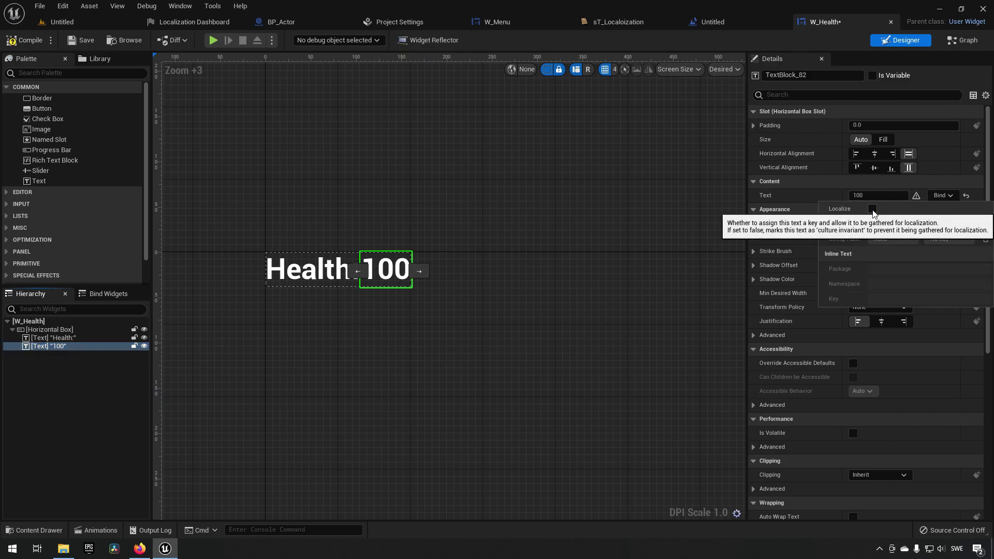
left_click(515, 313)
Reselect the 100 text and confirm its localization setting stays off.
left_click(395, 276)
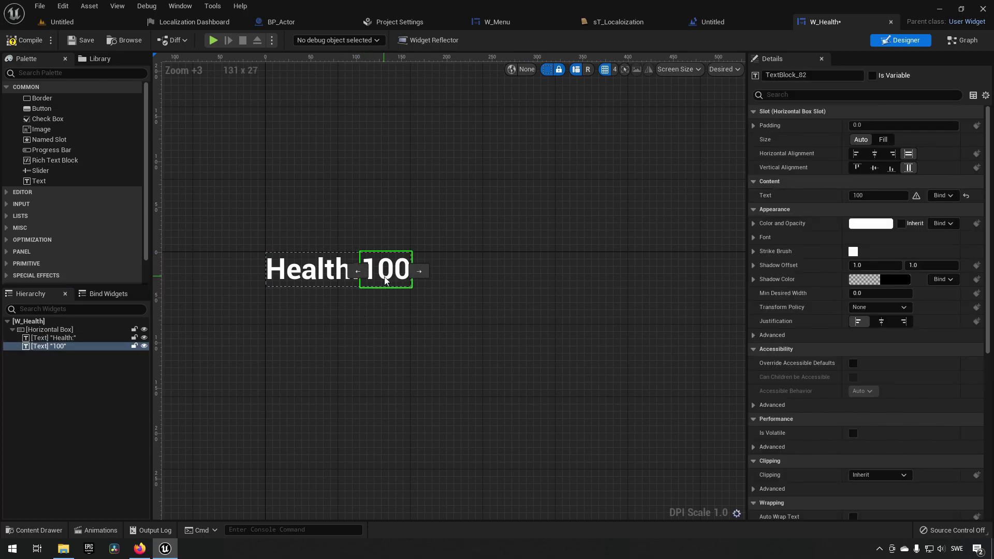
left_click(486, 311)
left_click(390, 274)
left_click(419, 305)
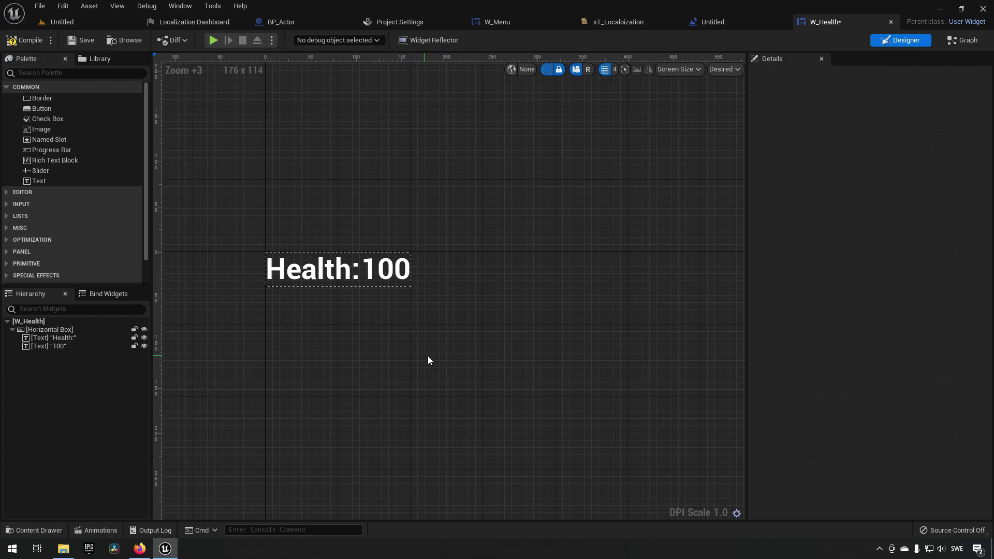
left_click(400, 281)
left_click(429, 332)
left_click(392, 277)
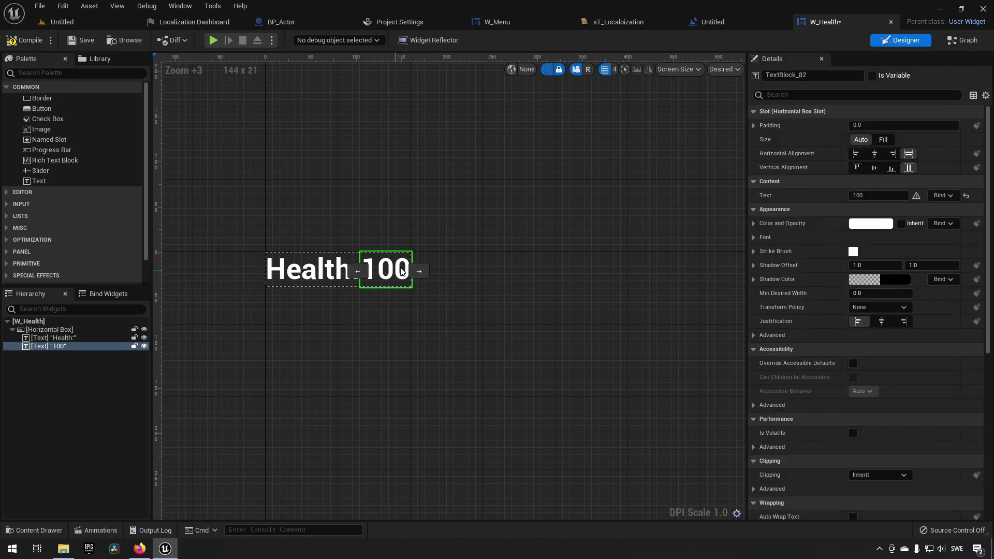
left_click(473, 313)
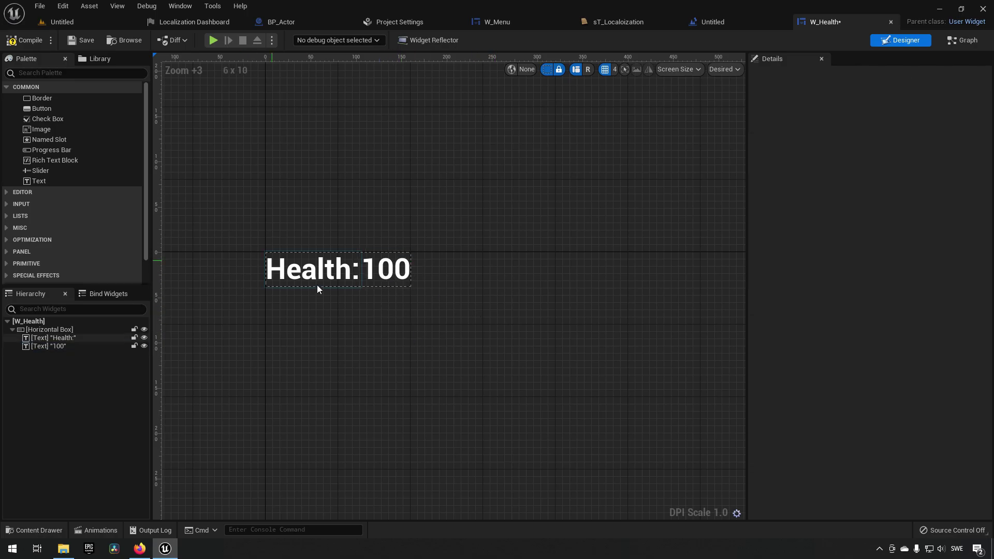
left_click(384, 277)
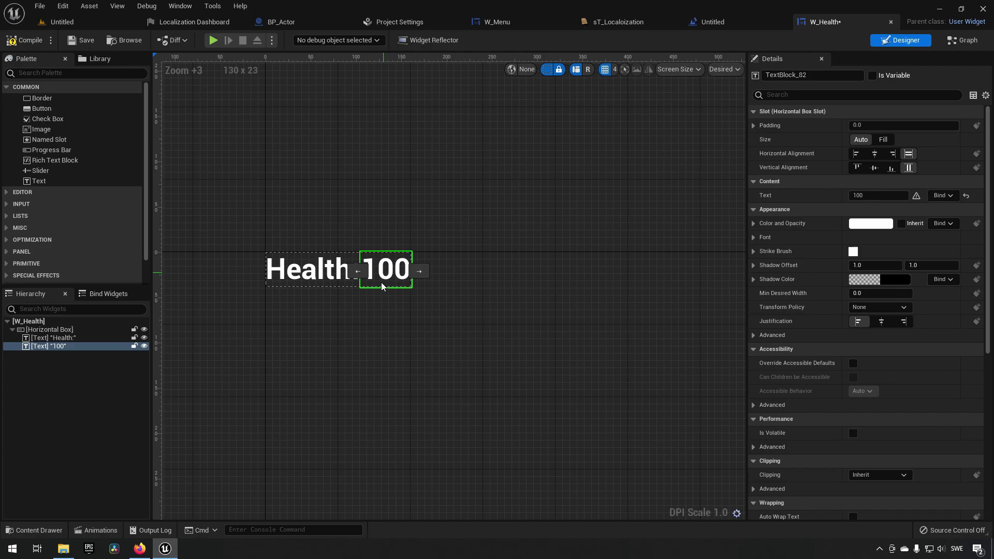
left_click(917, 198)
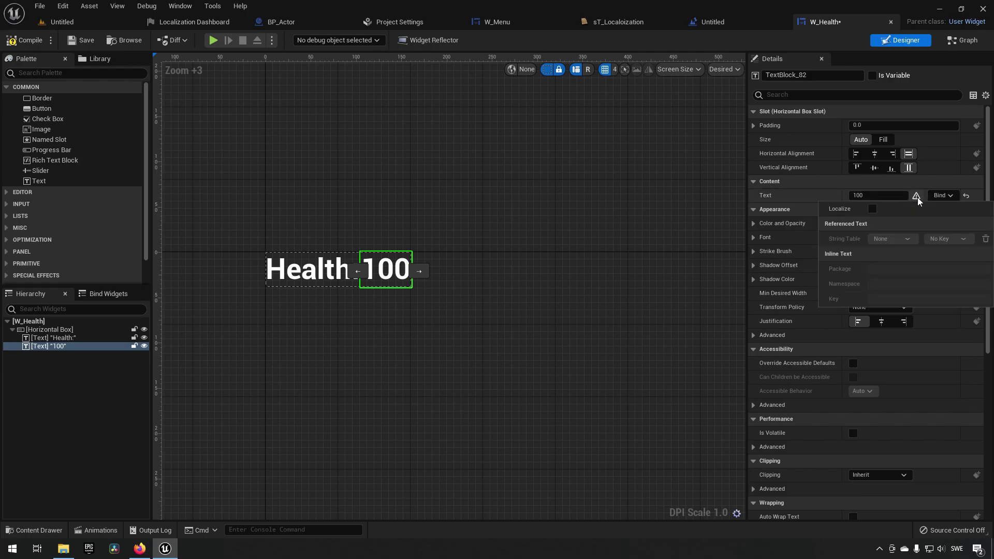
left_click(917, 195)
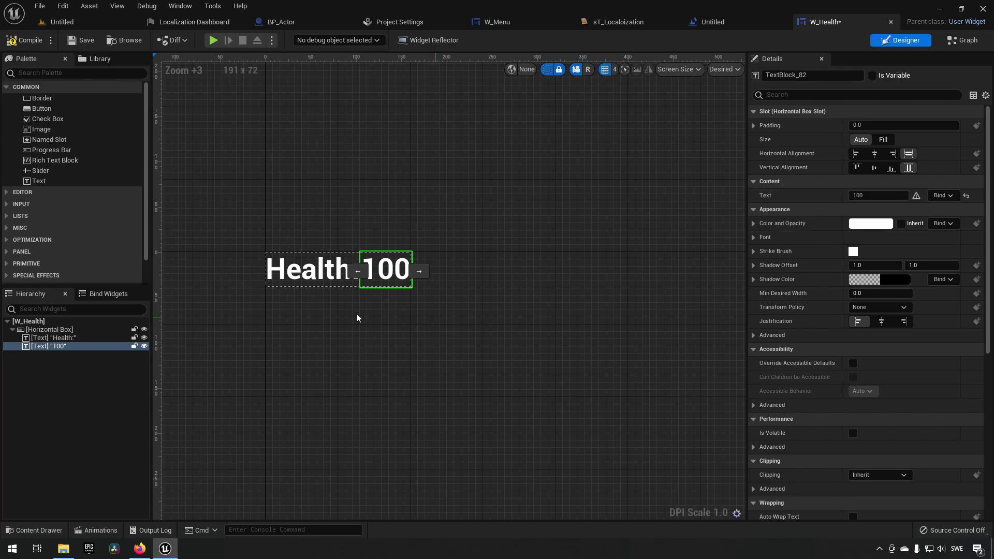
left_click(570, 353)
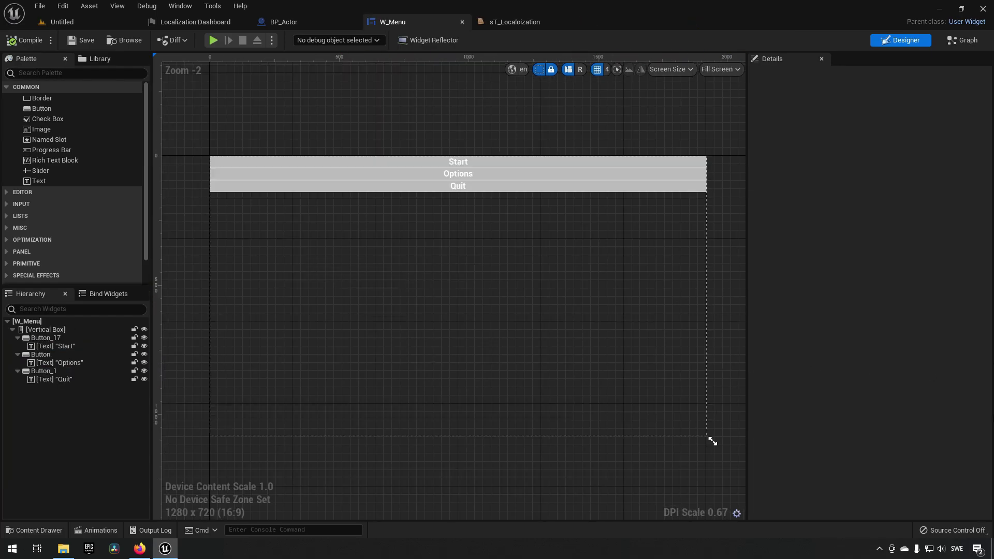
Return to the Localization Dashboard to review English and Swedish at 3 words each.
left_click(208, 21)
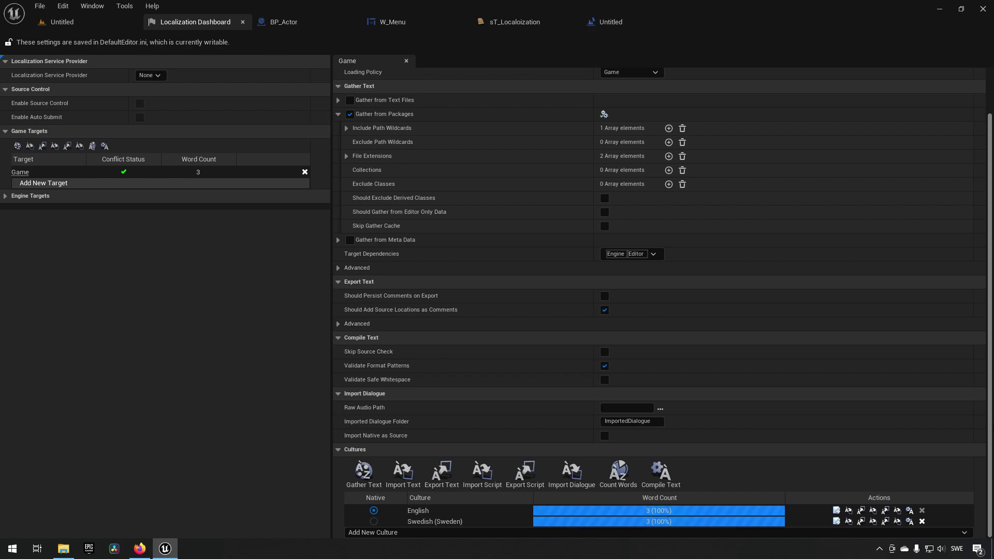
Play the level to view the menu in English, then stop the session.
left_click(79, 22)
left_click(221, 40)
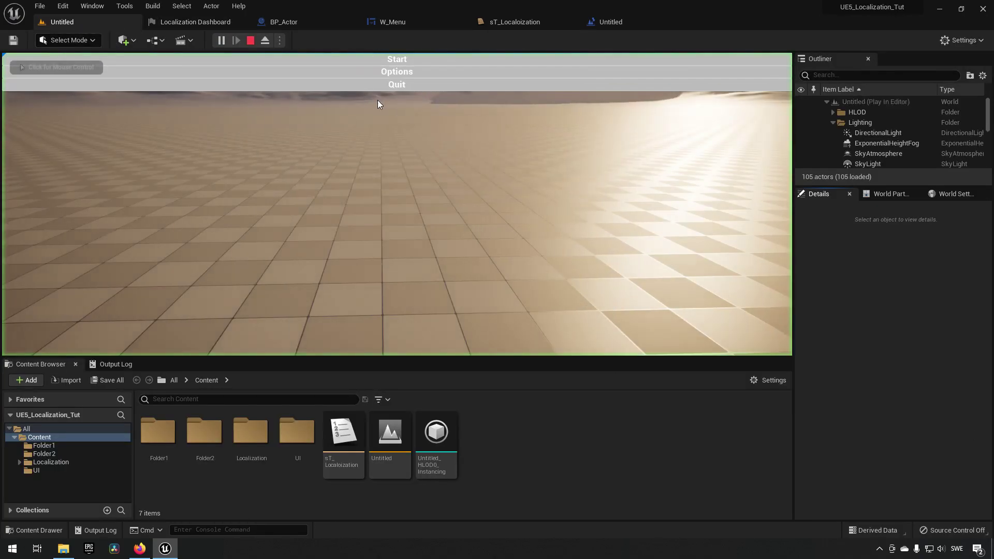
left_click(251, 41)
Set the W_Menu preview language to Swedish and play the level to see the Swedish menu.
left_click(399, 19)
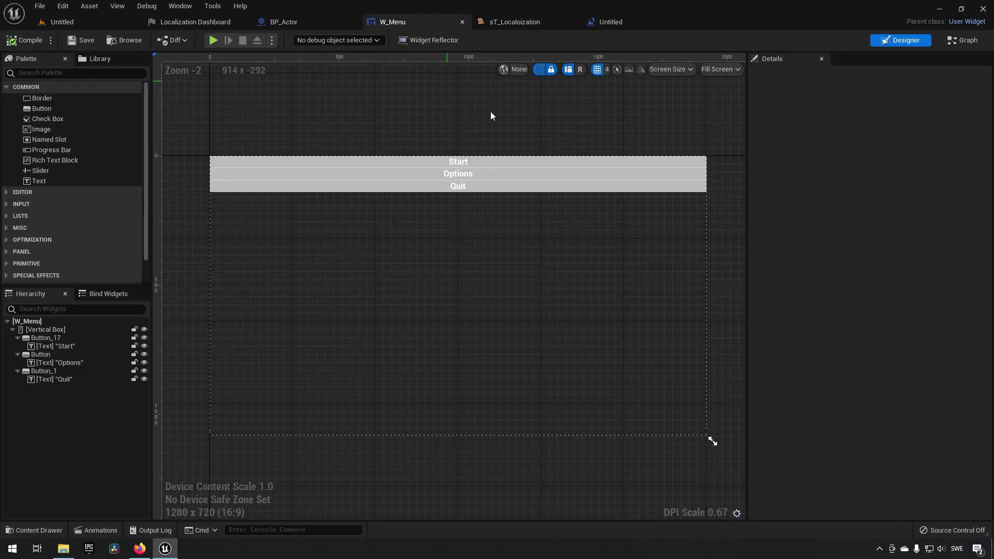
left_click(514, 70)
left_click(530, 119)
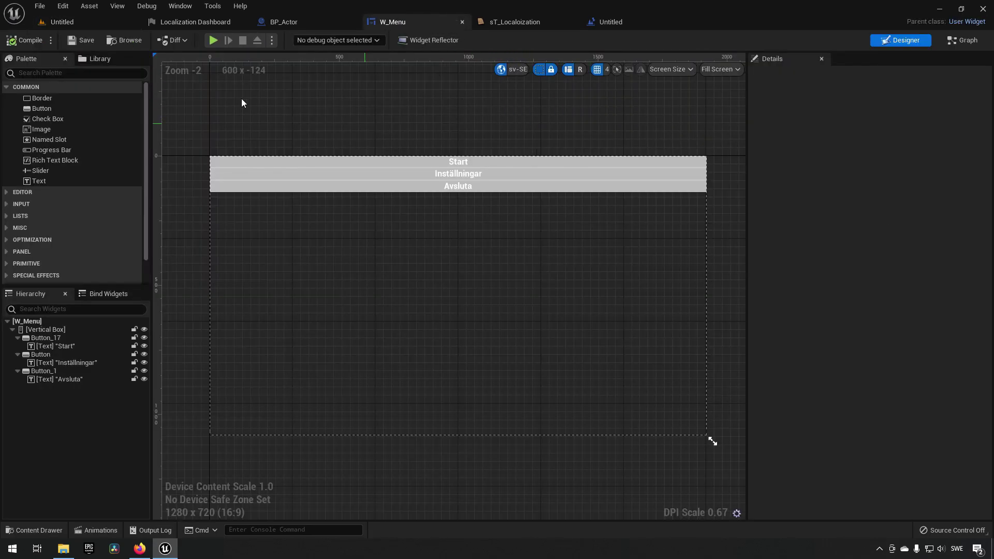
left_click(54, 27)
left_click(223, 40)
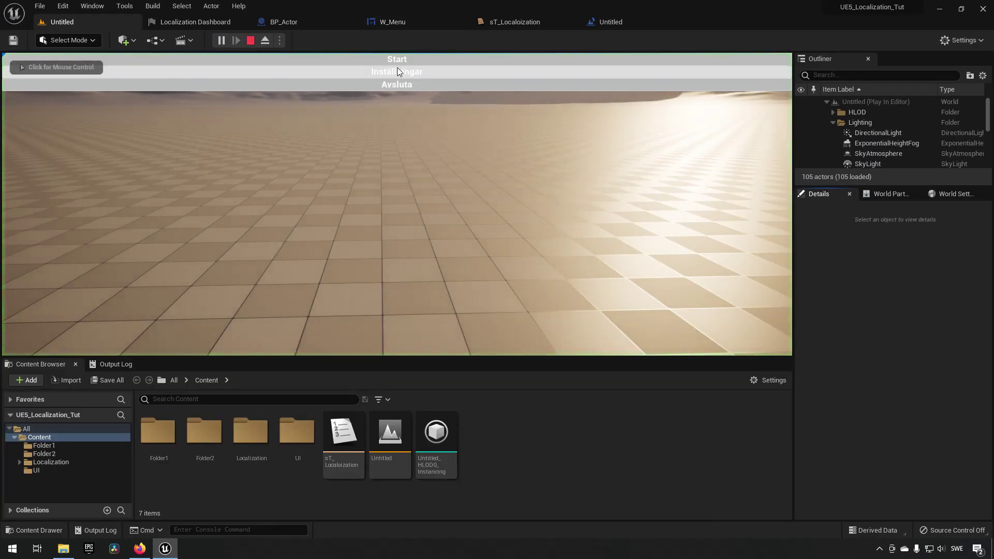
left_click(251, 40)
Reset the W_Menu designer's preview language to None.
left_click(409, 22)
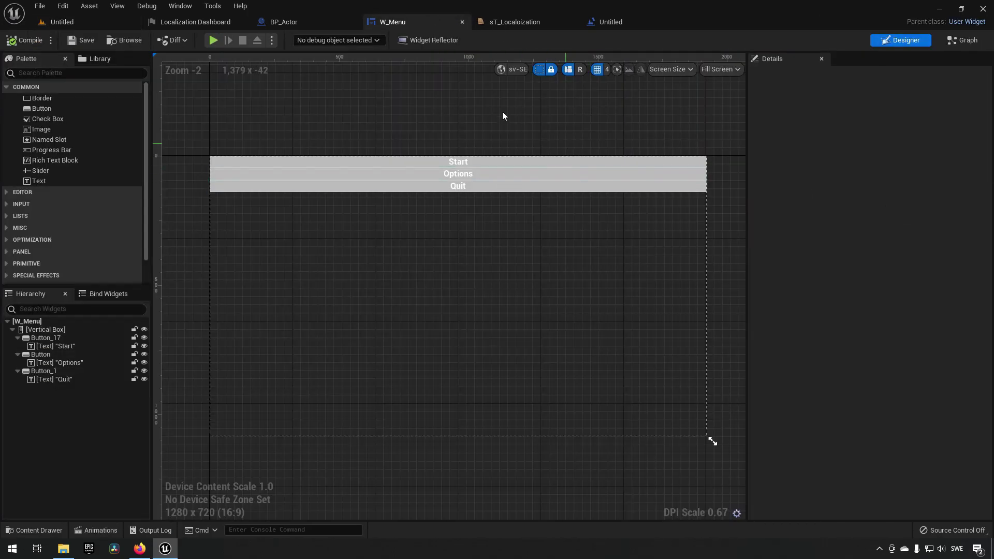
left_click(517, 70)
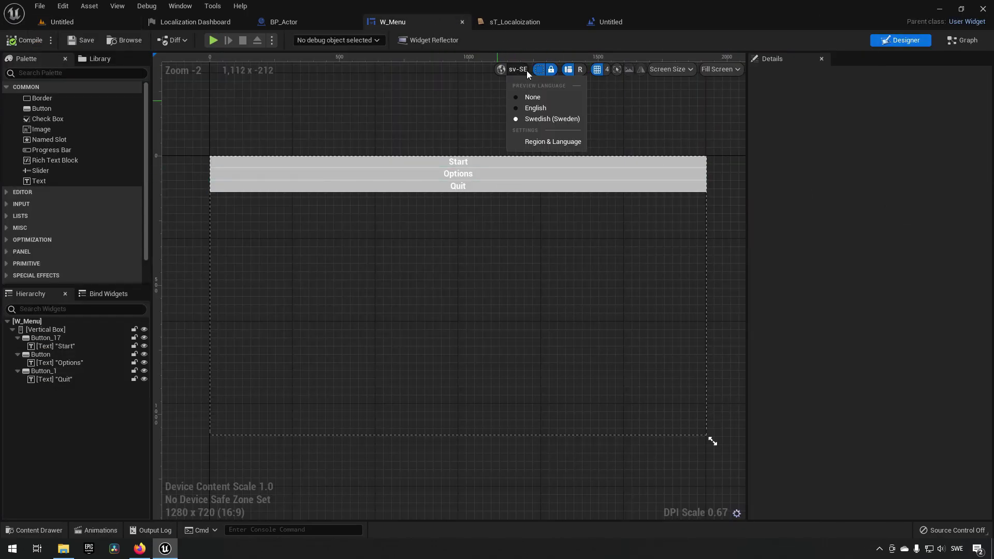
left_click(528, 97)
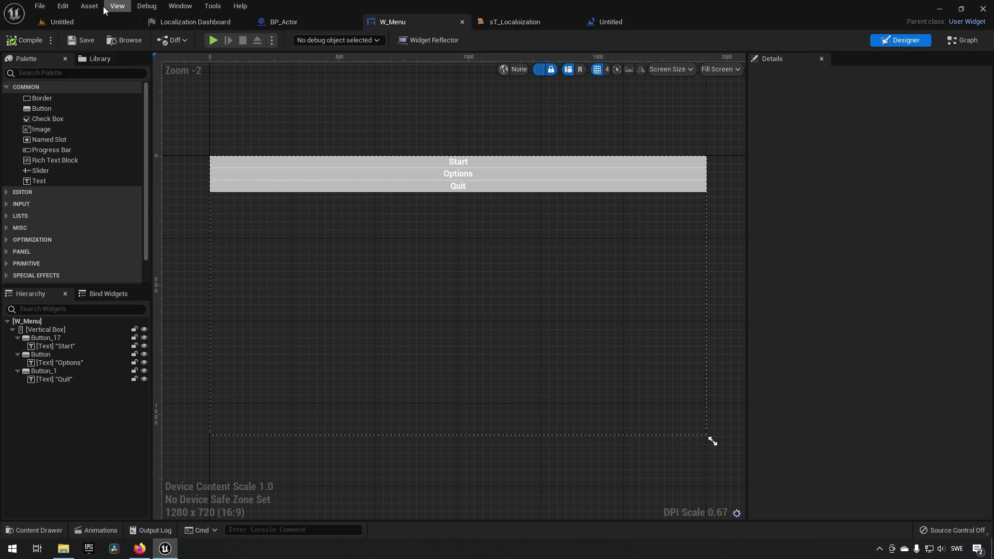
Confirm in Editor Preferences' Region & Language that editor language and locale stay English, then close it.
left_click(60, 6)
left_click(138, 129)
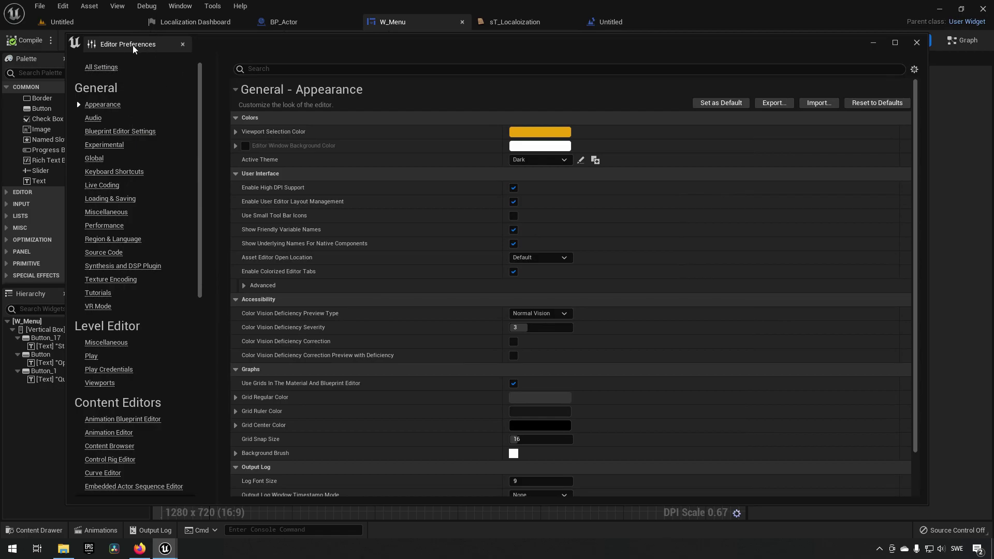
left_click(115, 239)
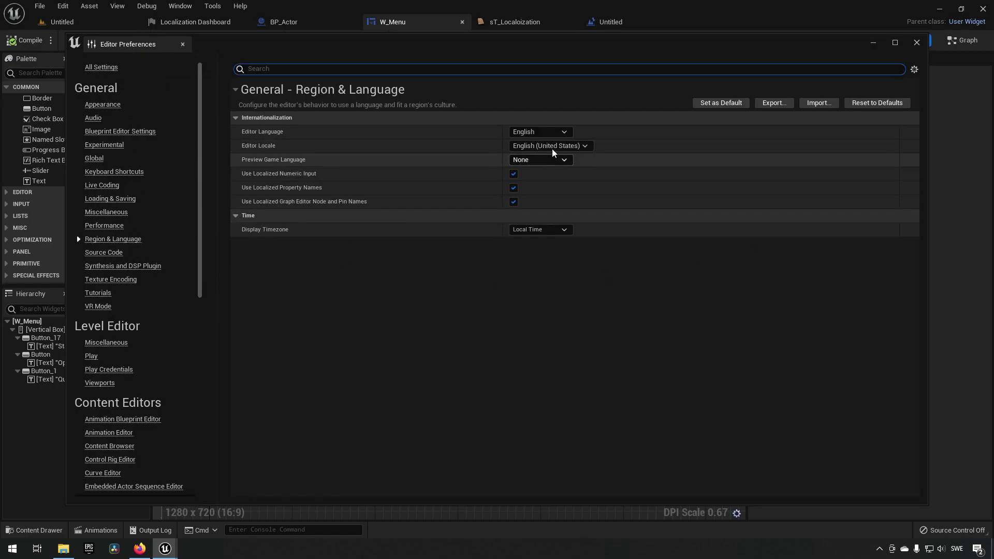
left_click(540, 133)
left_click(539, 133)
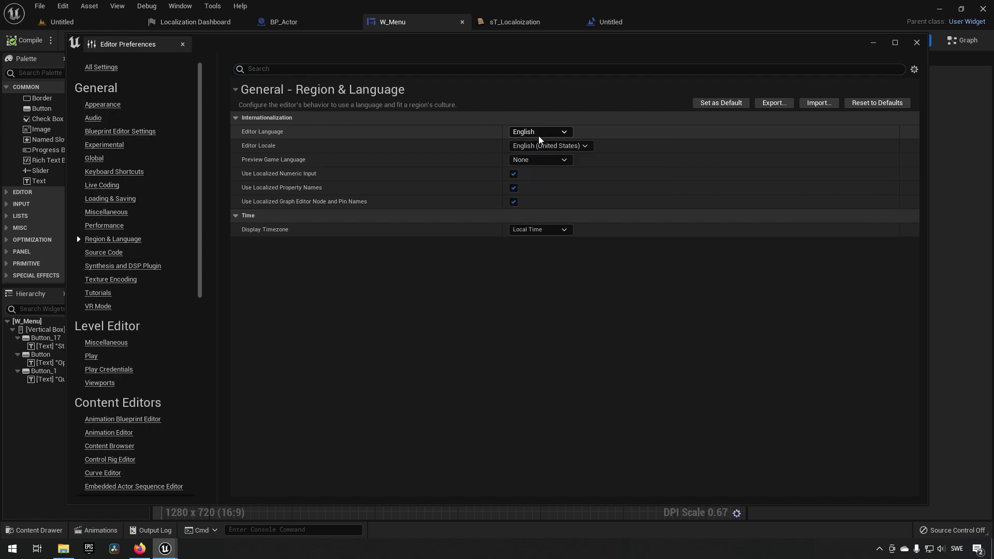
left_click(570, 146)
left_click(570, 145)
left_click(917, 43)
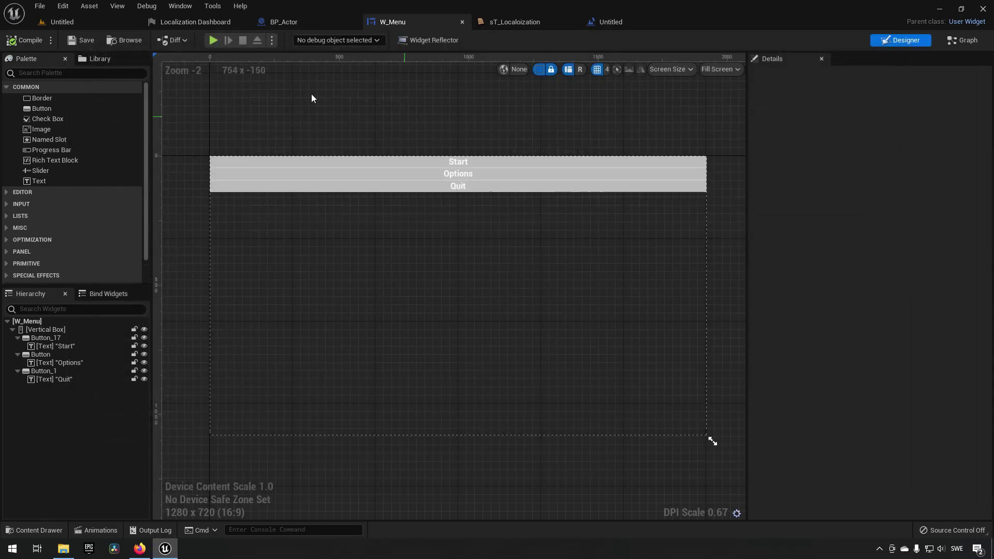
left_click(61, 5)
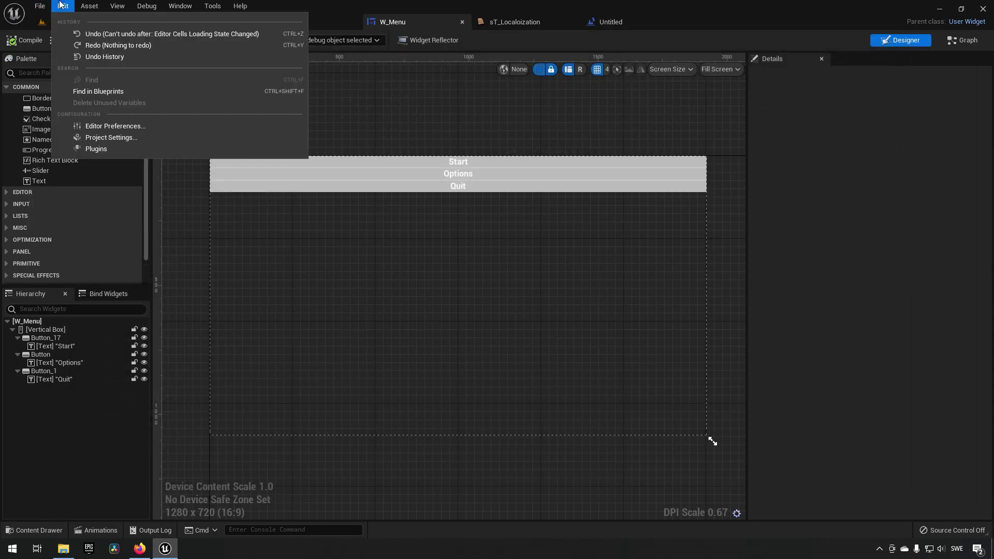
Open Project Settings at Packaging with the advanced options expanded.
left_click(104, 138)
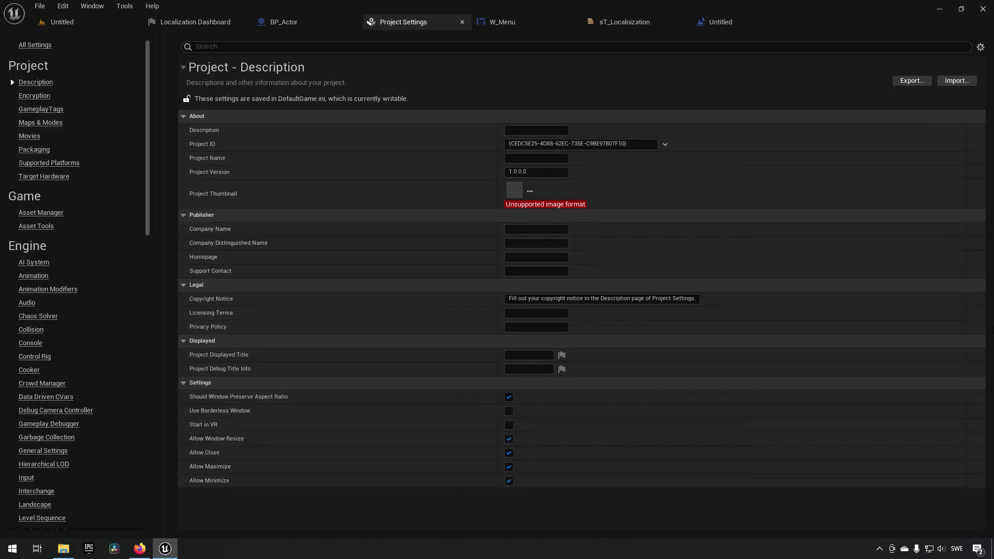
left_click(35, 44)
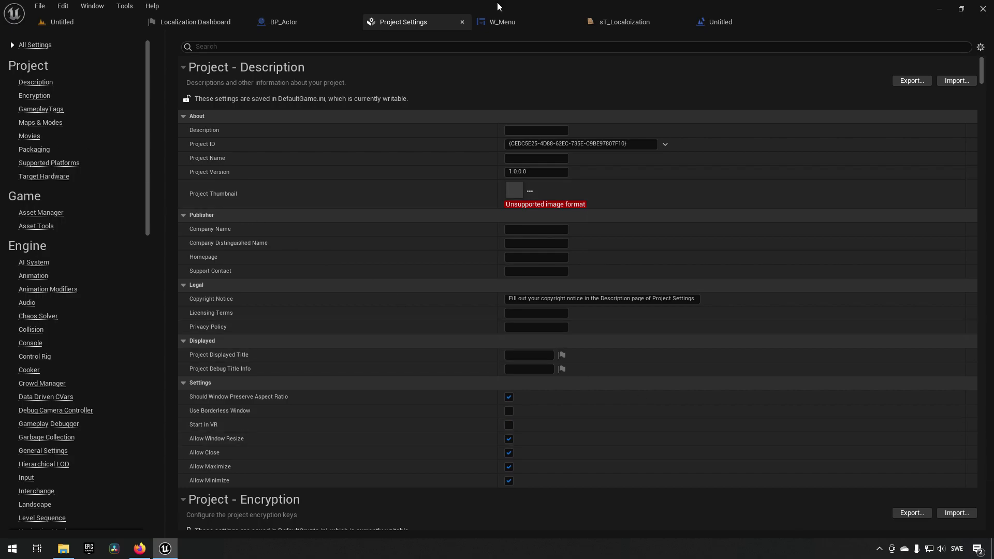
left_click(35, 150)
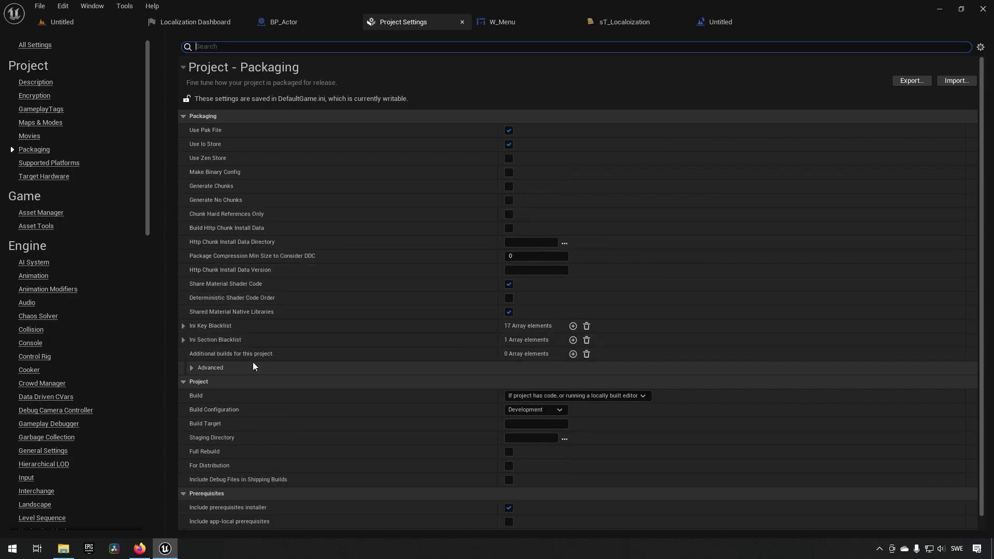
left_click(192, 368)
scroll(340, 400, "down", 5)
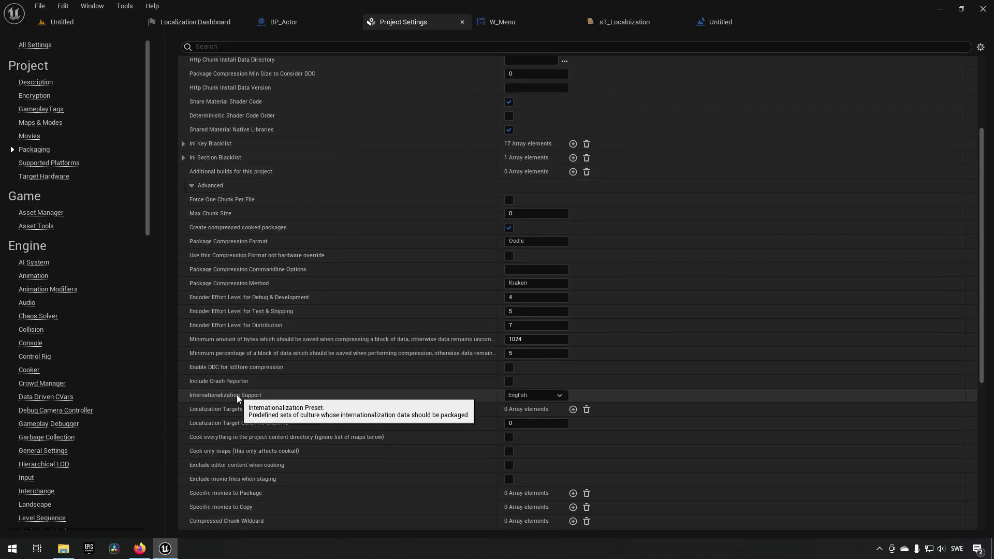
Keep Internationalization Support at English and leave Localization Targets to Chunk empty.
left_click(523, 397)
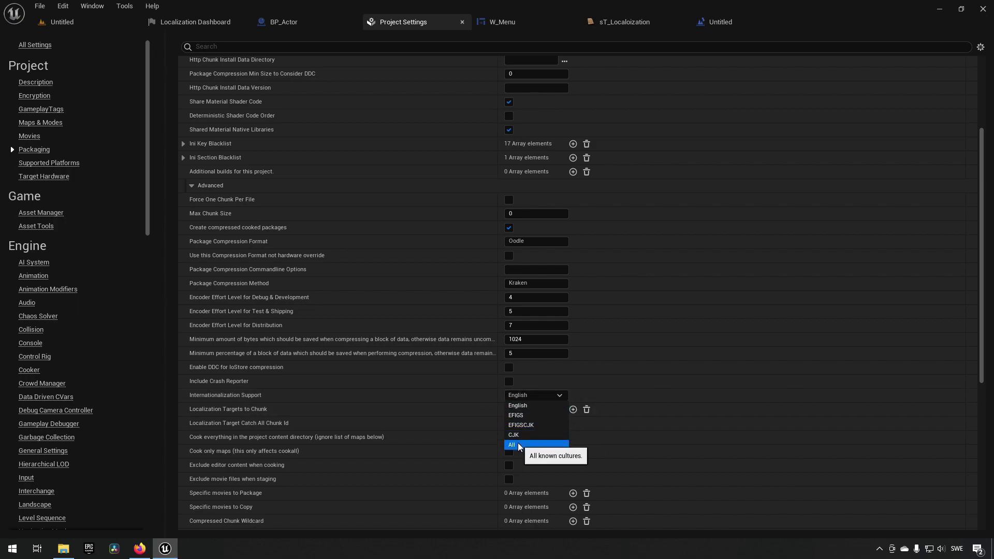
left_click(538, 405)
left_click(573, 409)
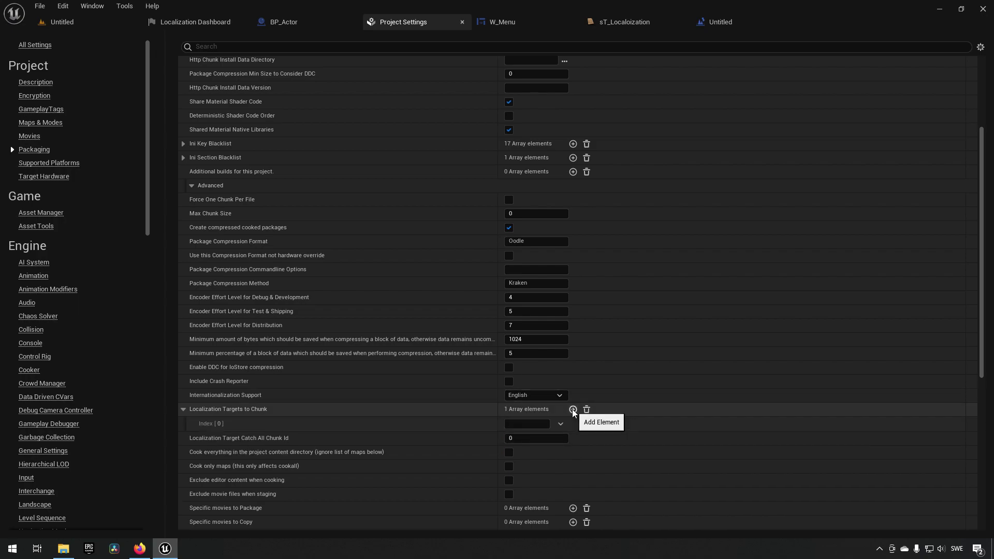
scroll(383, 412, "down", 1)
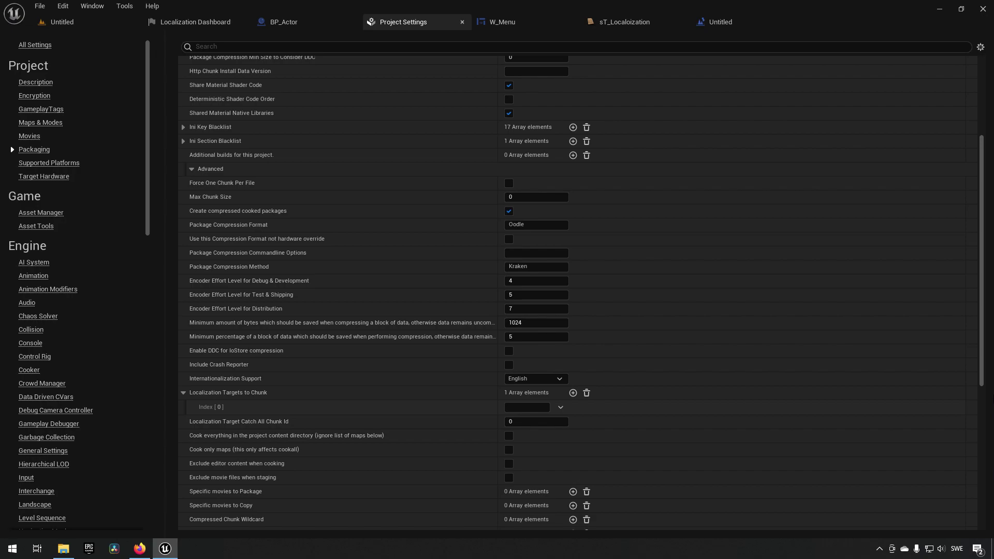
scroll(508, 358, "down", 1)
left_click(587, 377)
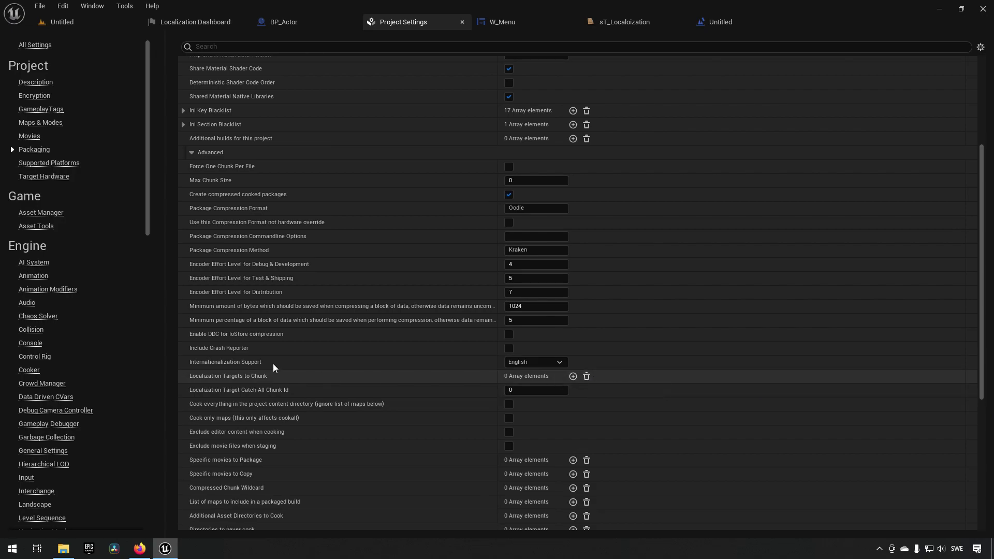
scroll(272, 363, "down", 10)
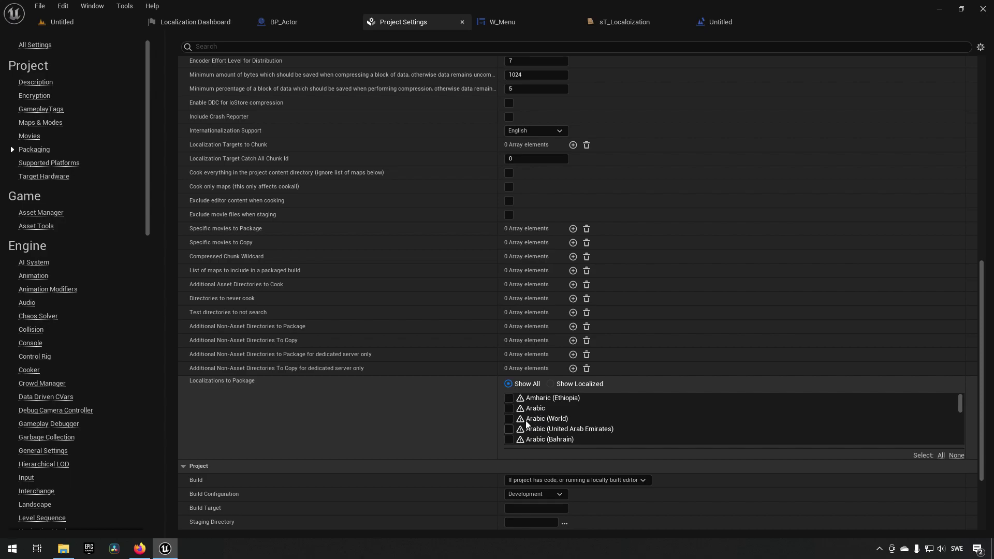
scroll(536, 416, "down", 15)
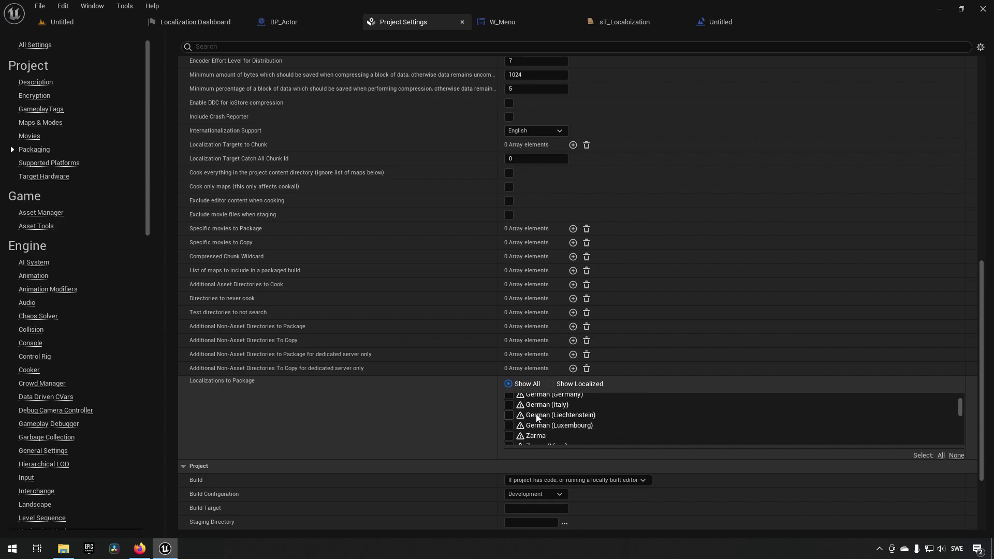
Tick Show Localized in the Localizations to Package cultures list.
left_click(551, 383)
scroll(526, 417, "up", 2)
scroll(526, 423, "up", 10)
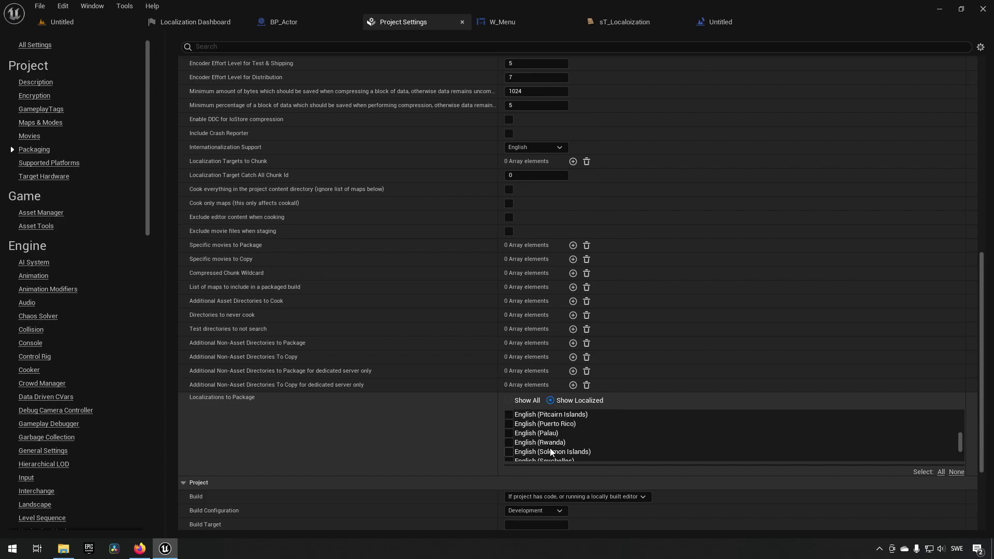
scroll(560, 461, "up", 5)
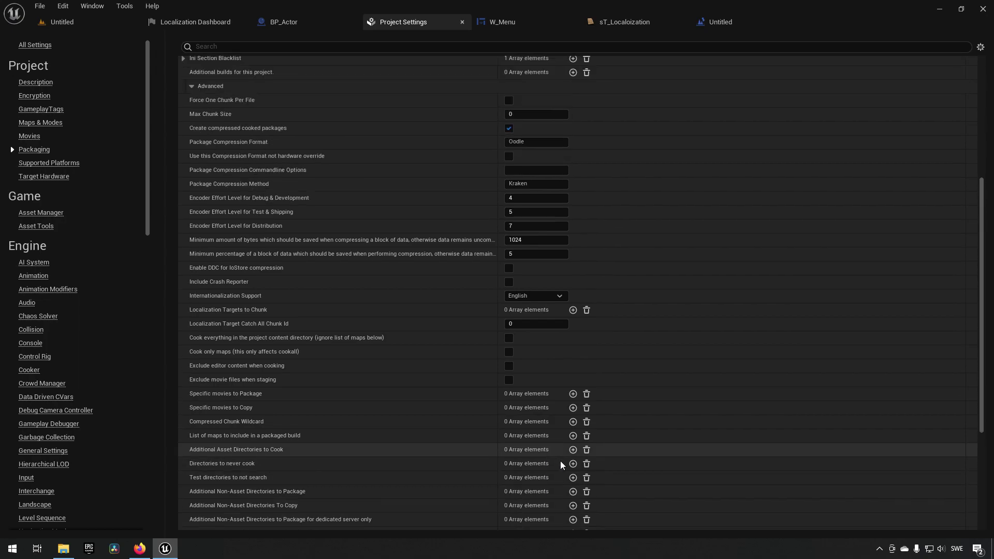
scroll(467, 412, "down", 8)
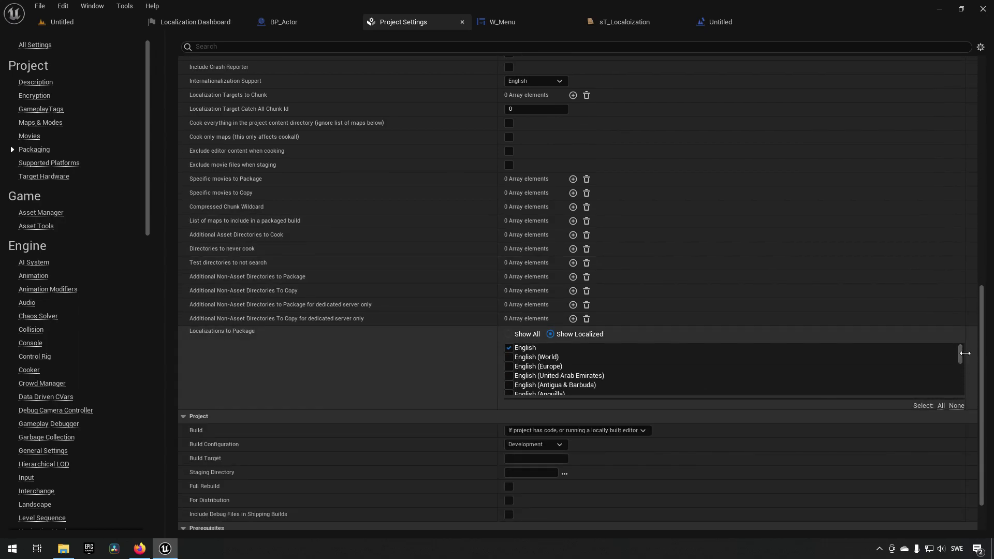
left_click_drag(961, 355, 967, 393)
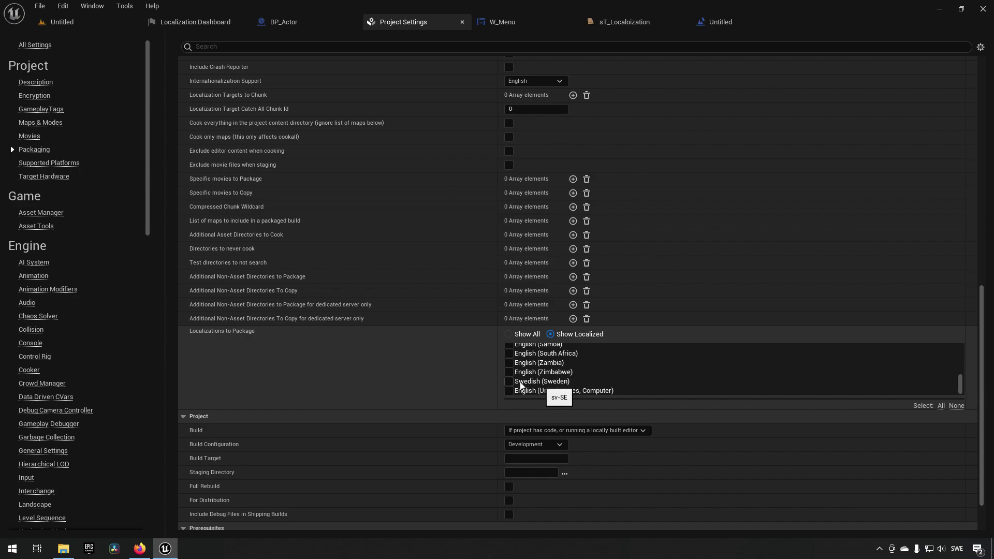
scroll(541, 385, "up", 5)
scroll(537, 393, "up", 10)
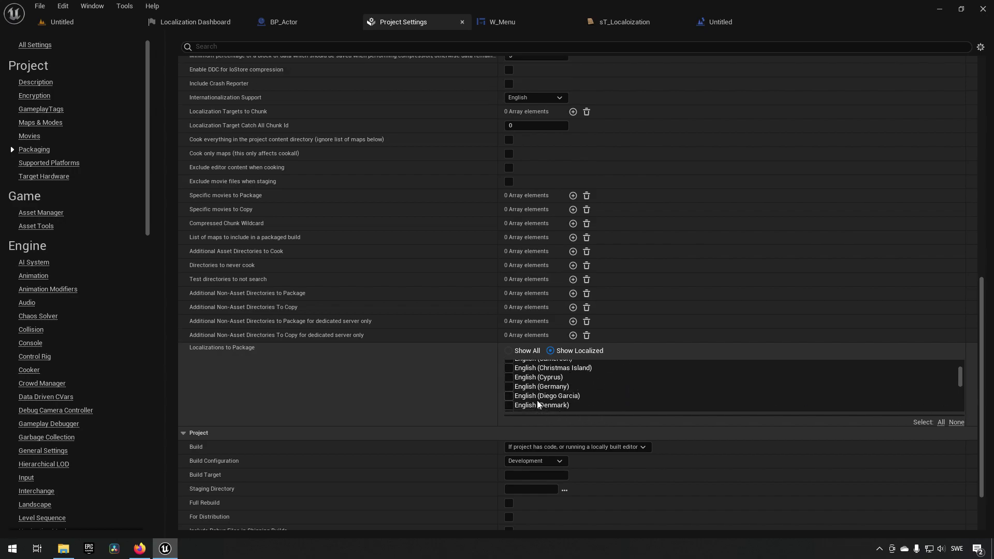
scroll(445, 455, "down", 2)
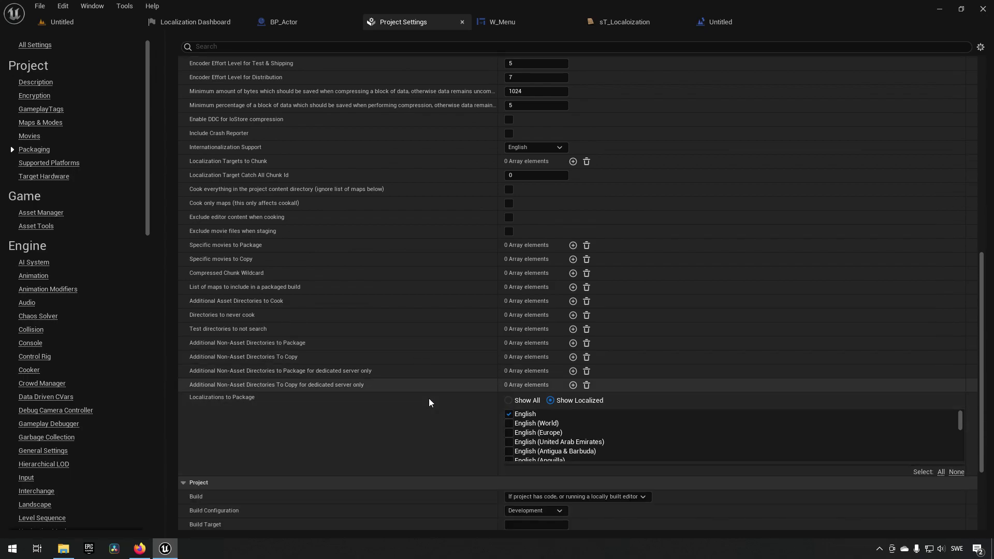
scroll(406, 395, "down", 1)
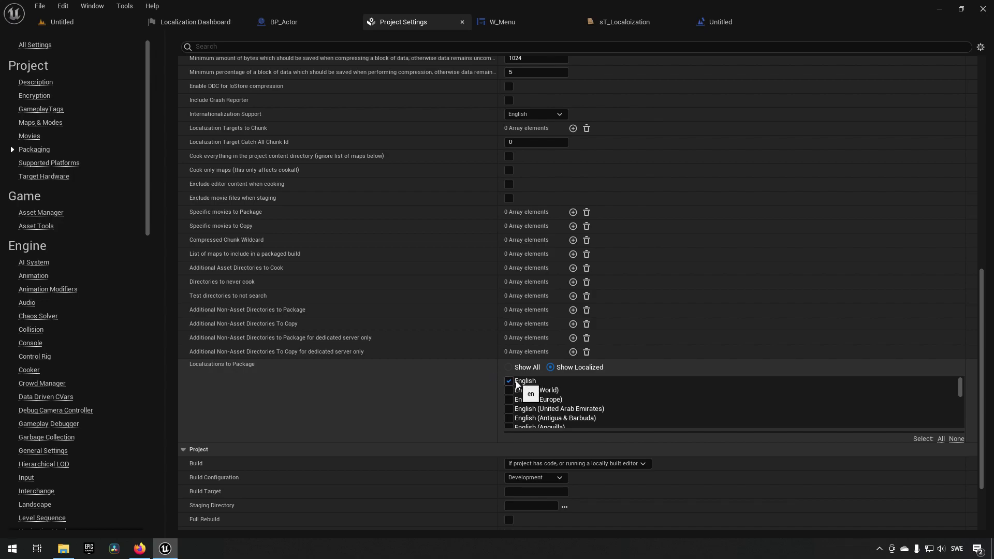
scroll(524, 389, "down", 15)
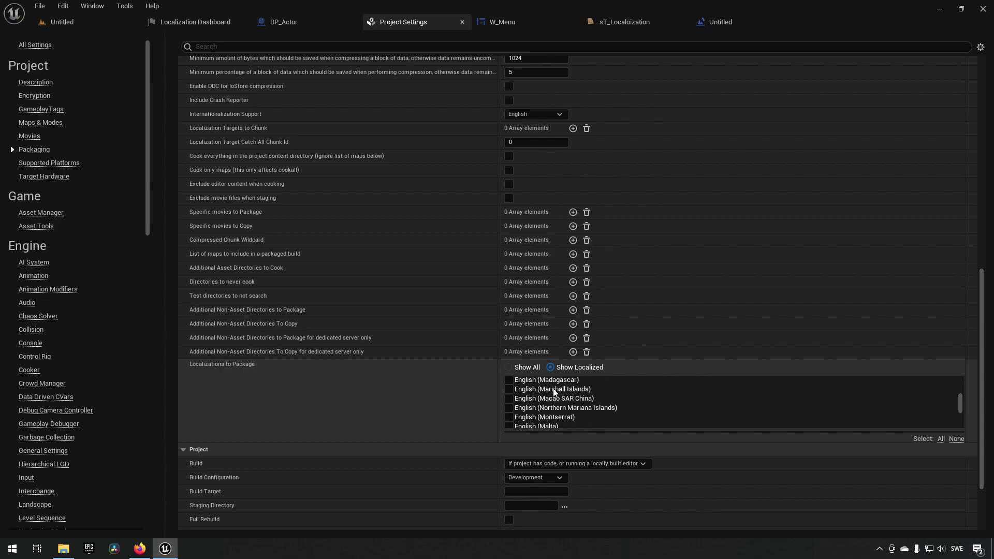
scroll(553, 392, "down", 10)
scroll(554, 392, "down", 2)
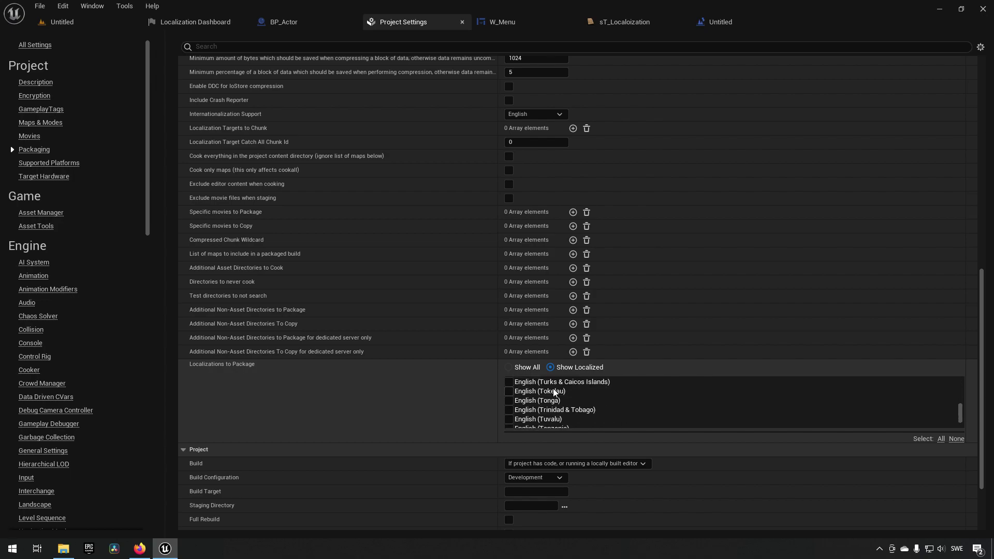
scroll(546, 442, "up", 6)
scroll(491, 428, "down", 6)
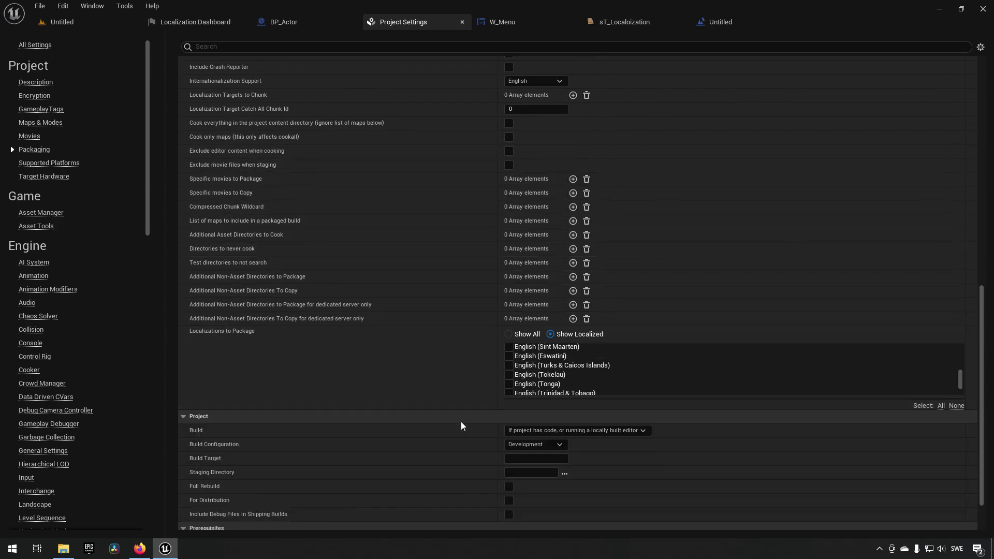
scroll(442, 359, "up", 5)
Scroll back up through the Packaging settings.
scroll(427, 387, "up", 6)
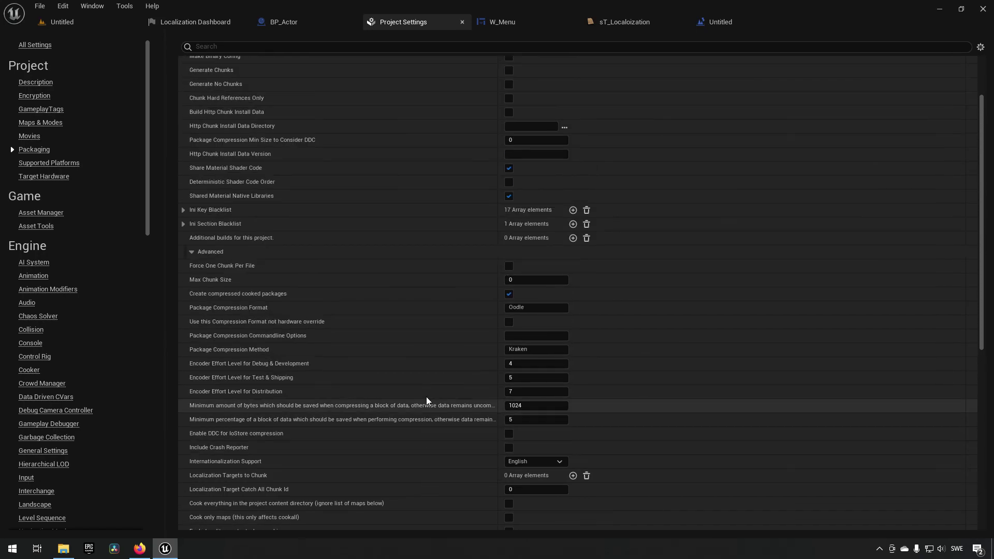